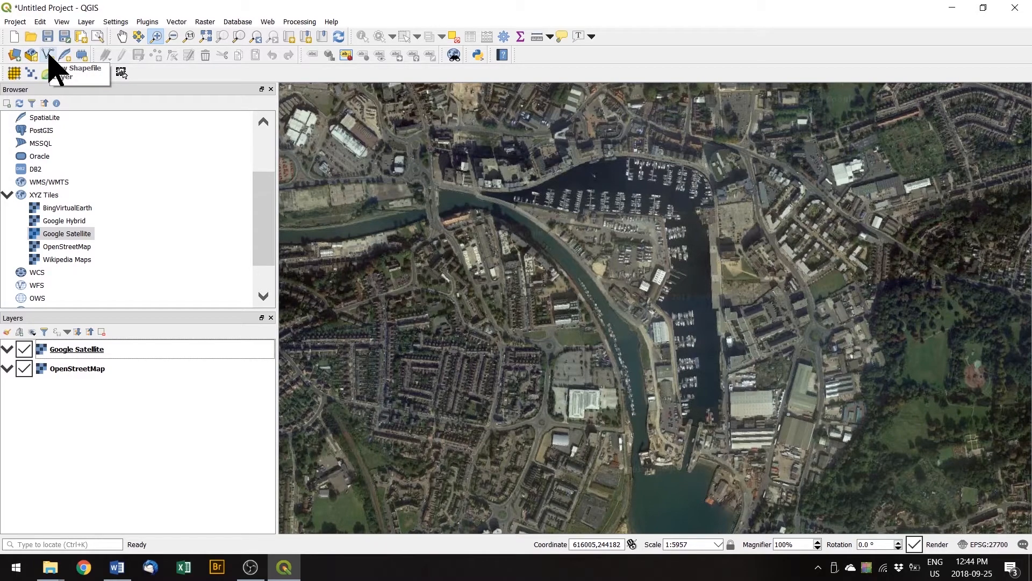
Open the New Shapefile Layer dialog from the Layer > Create Layer menu.
left_click(86, 22)
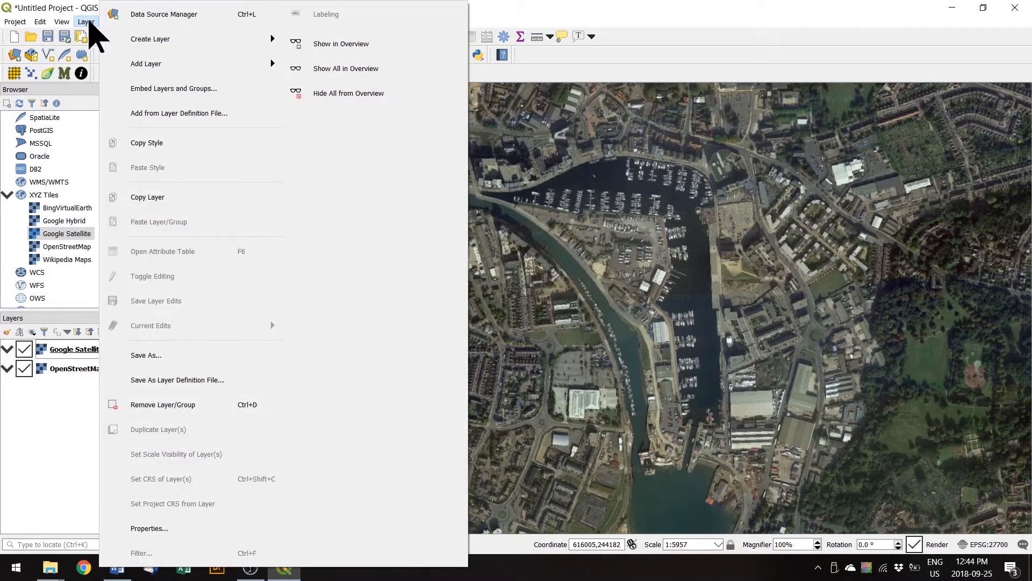
mouse_move(141, 41)
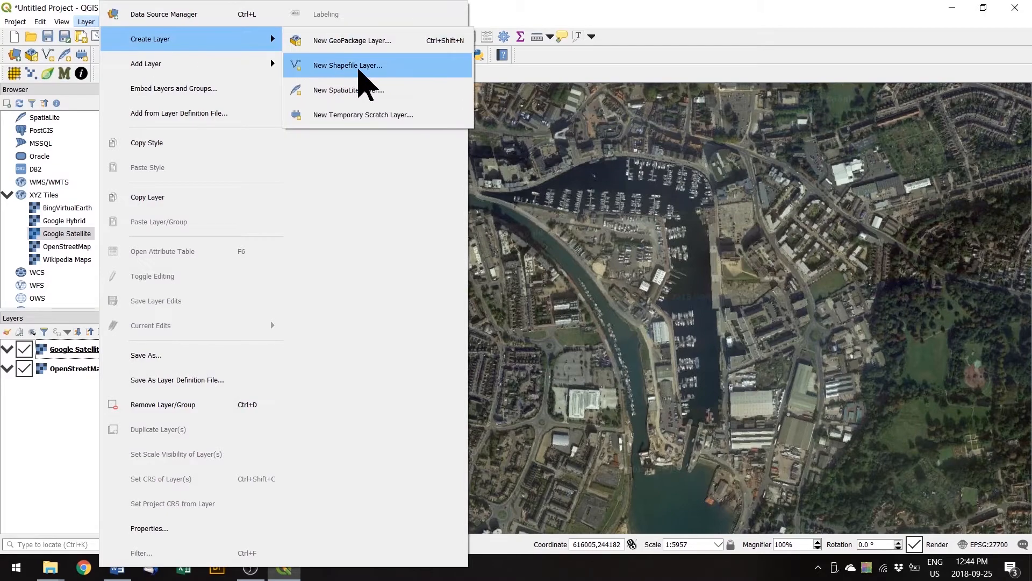
left_click(361, 72)
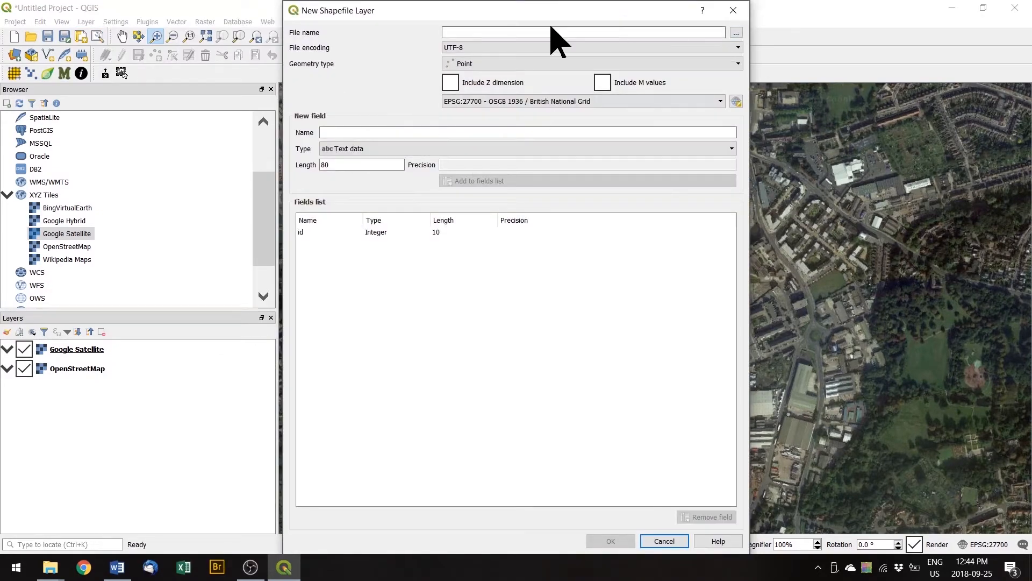
Save the new shapefile as D:\GIS Data\WECS_GIS\QGISforEnvSci\Buildings.shp, keeping ESRI Shapefile format.
left_click(736, 33)
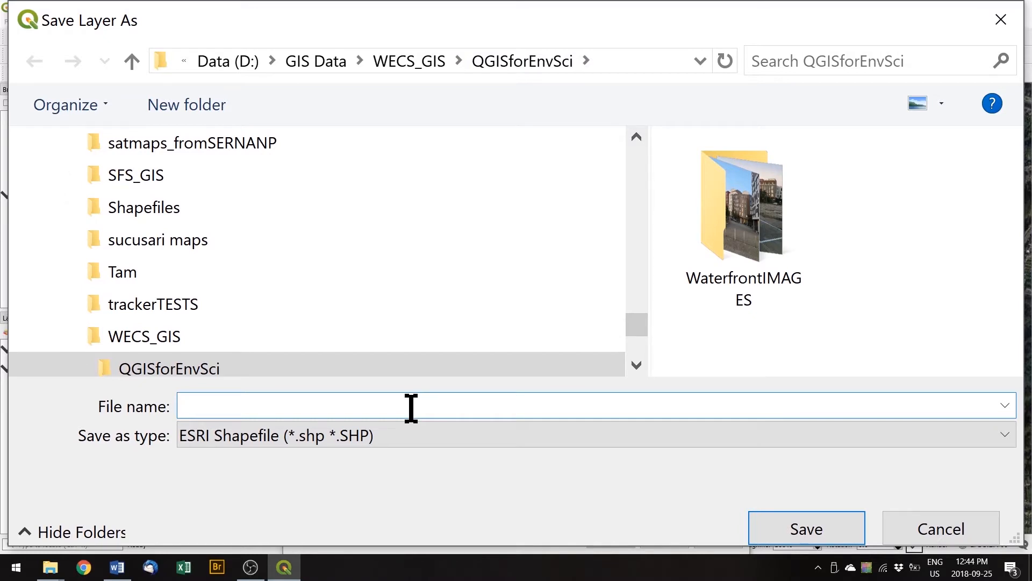
type("uilding")
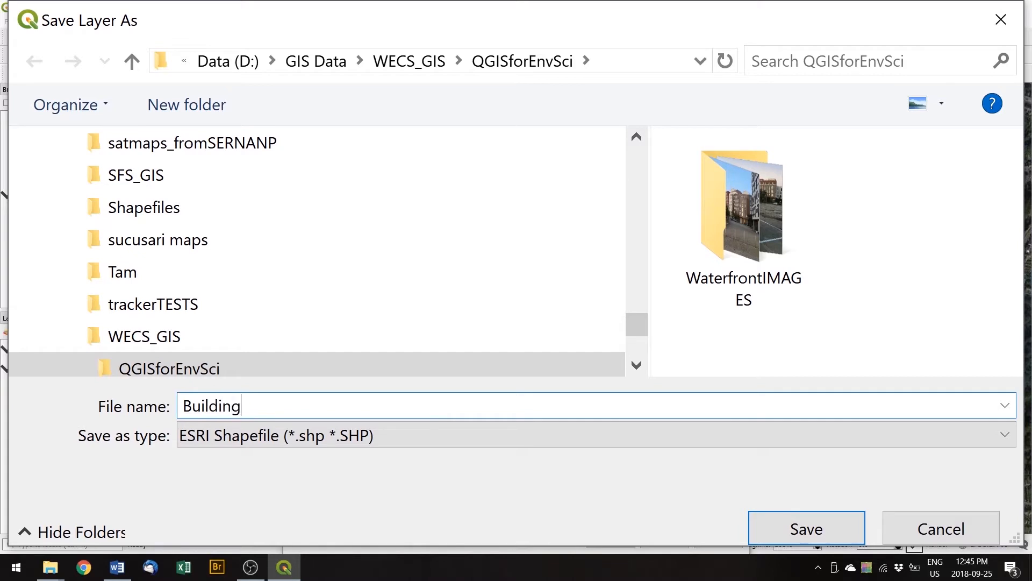
left_click(704, 437)
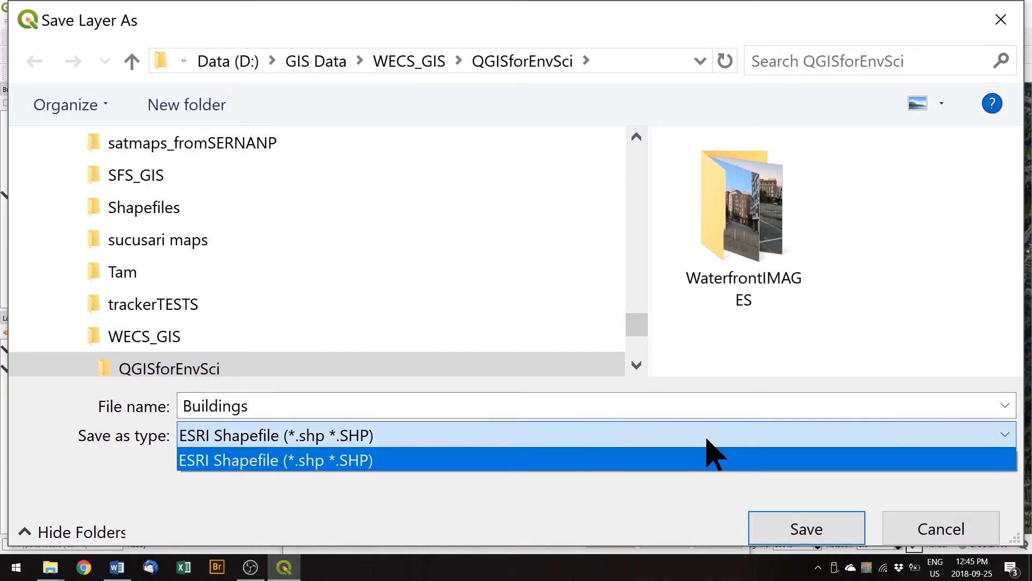
left_click(706, 439)
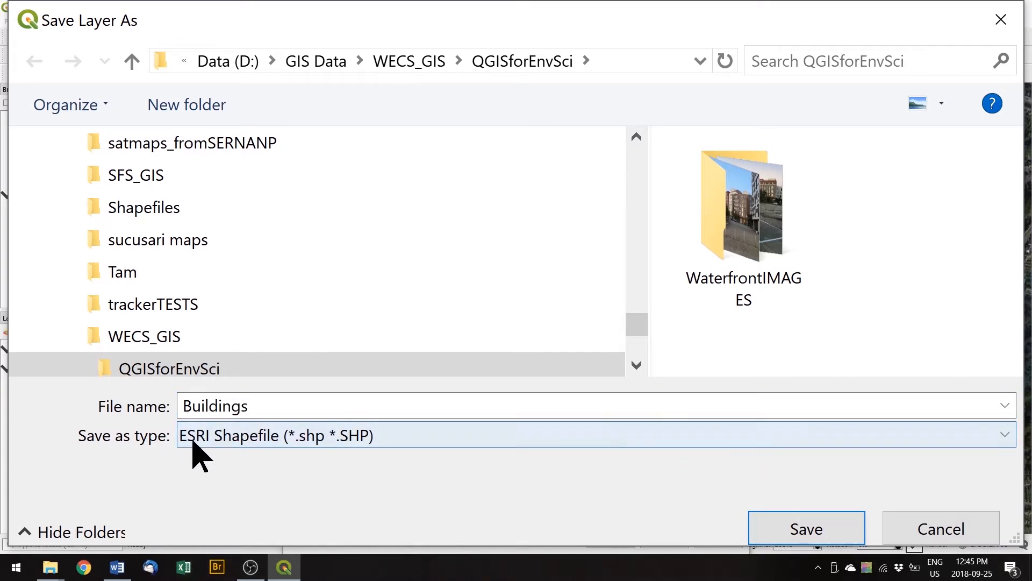
left_click(465, 441)
left_click(466, 437)
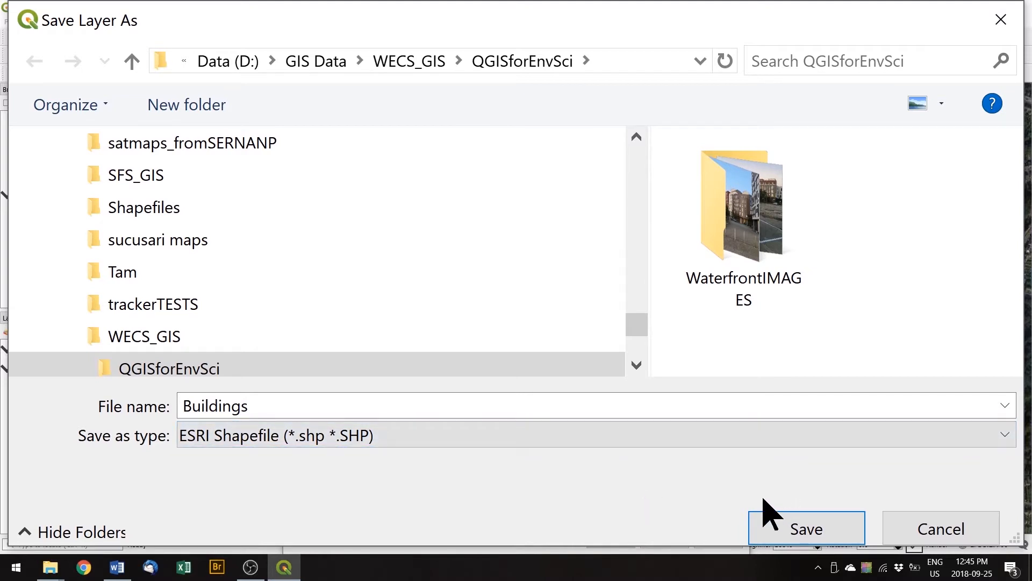
left_click(806, 529)
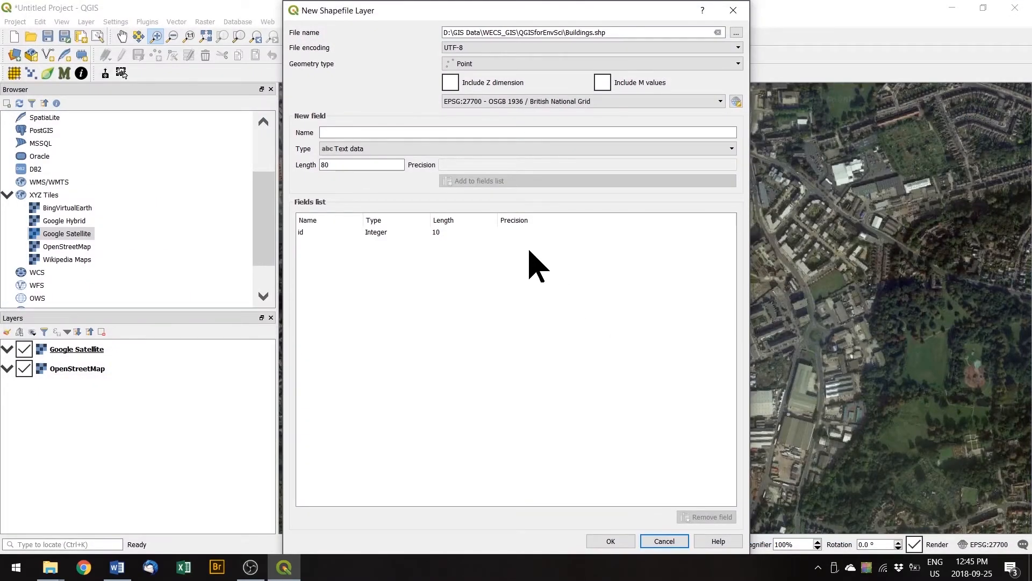
Keep Point geometry, add a Text field called name, and create the Buildings layer.
left_click(483, 65)
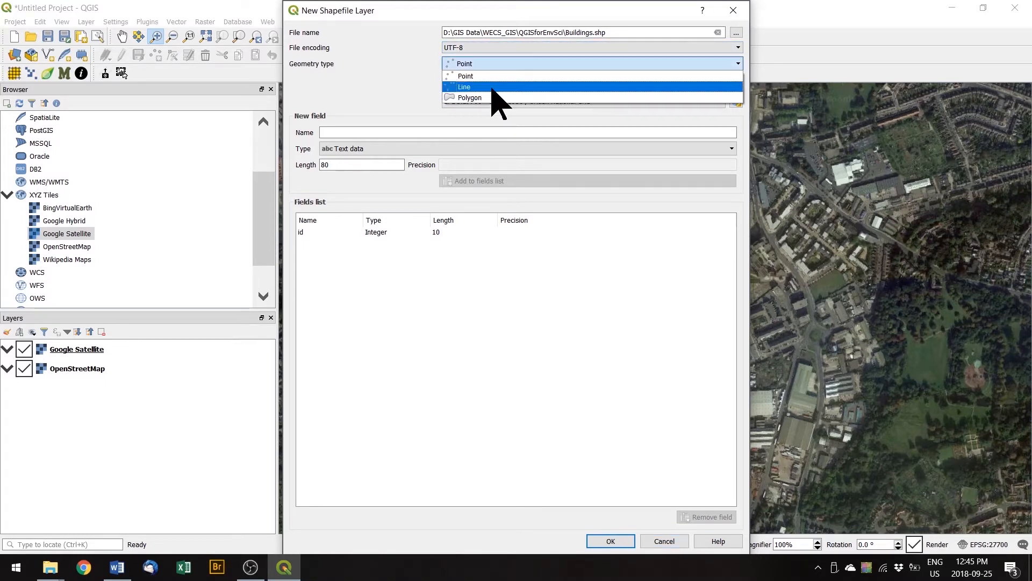
left_click(492, 76)
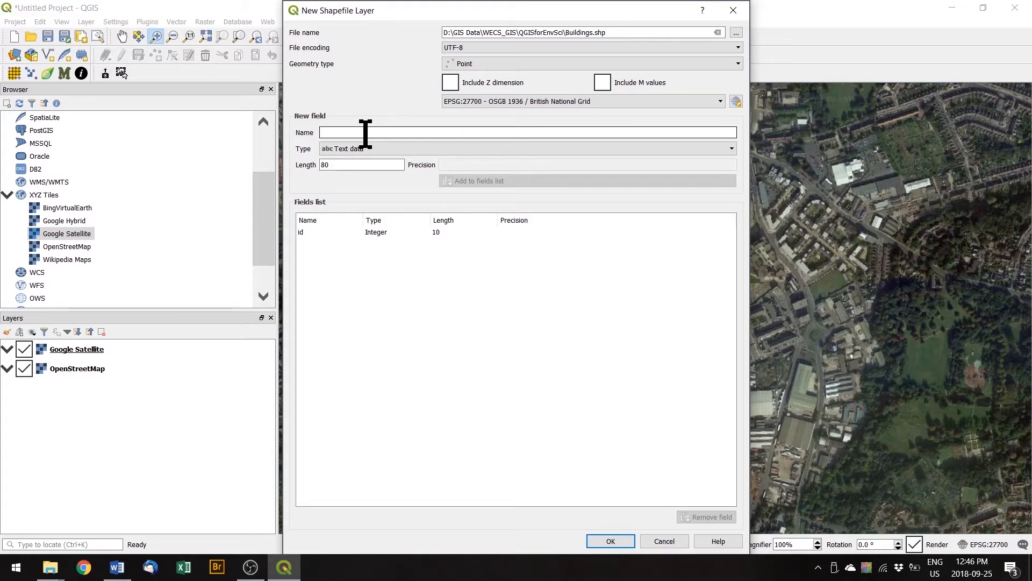
type("name")
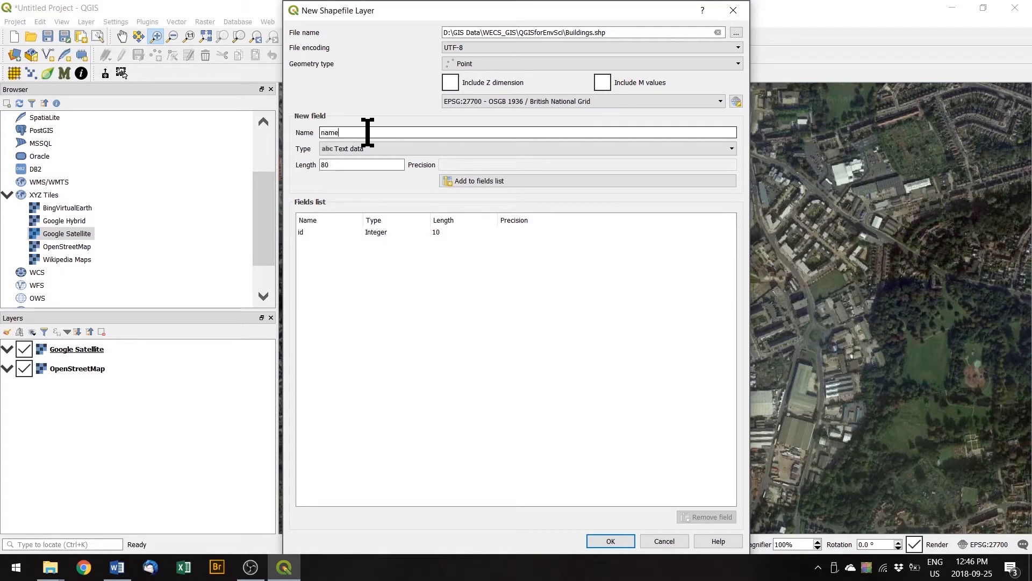
left_click(369, 150)
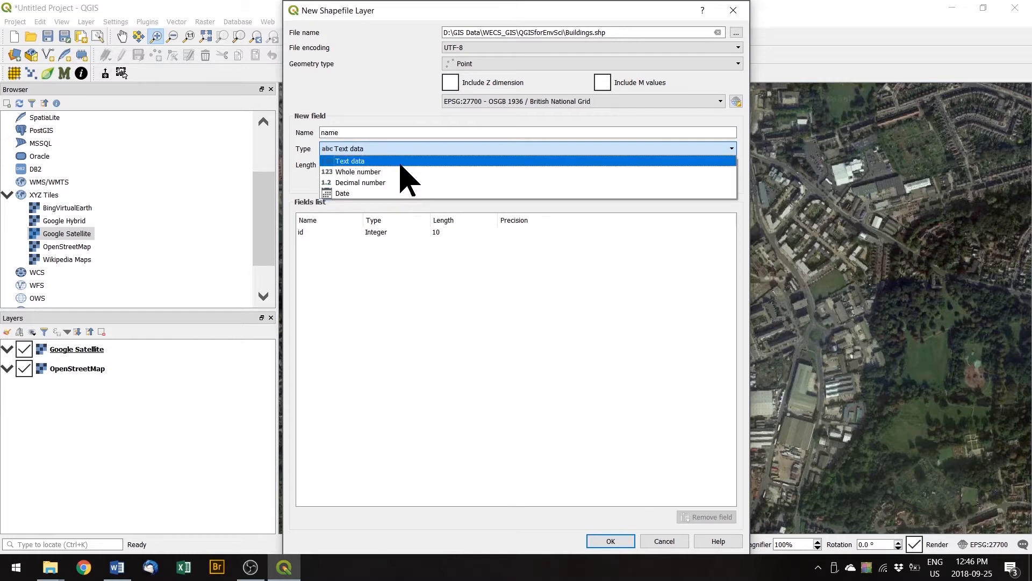
left_click(401, 162)
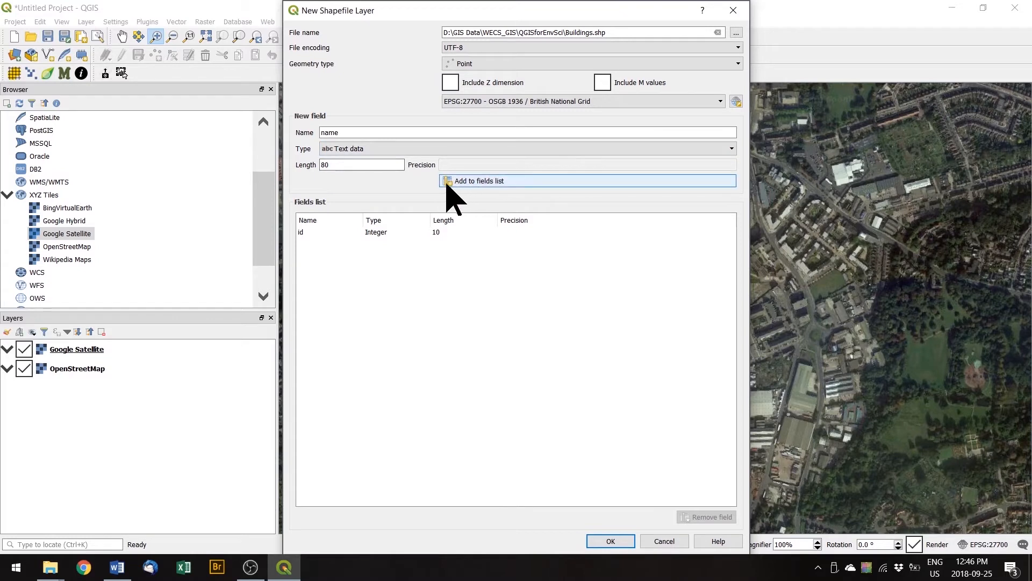
left_click(508, 183)
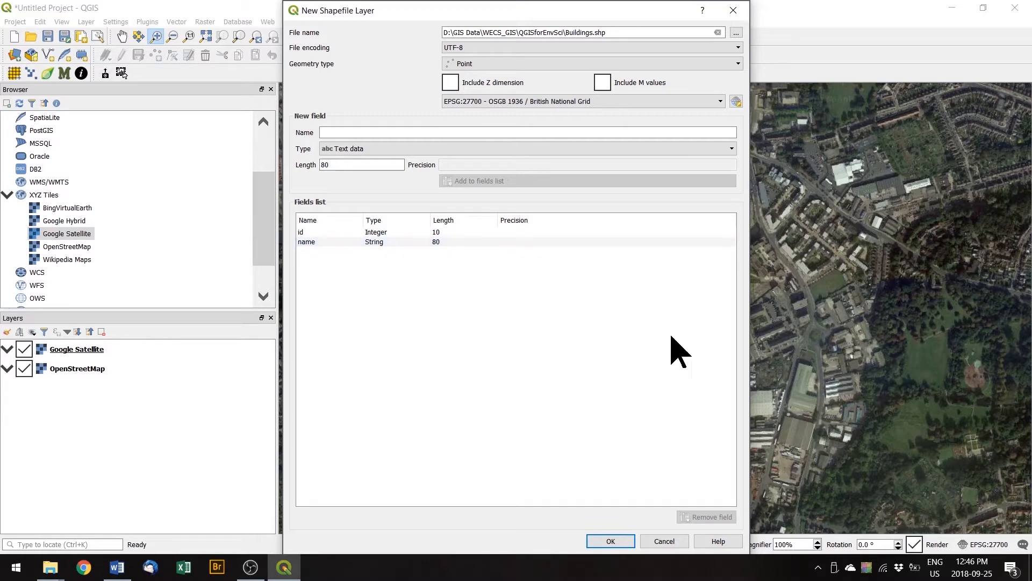
left_click(621, 542)
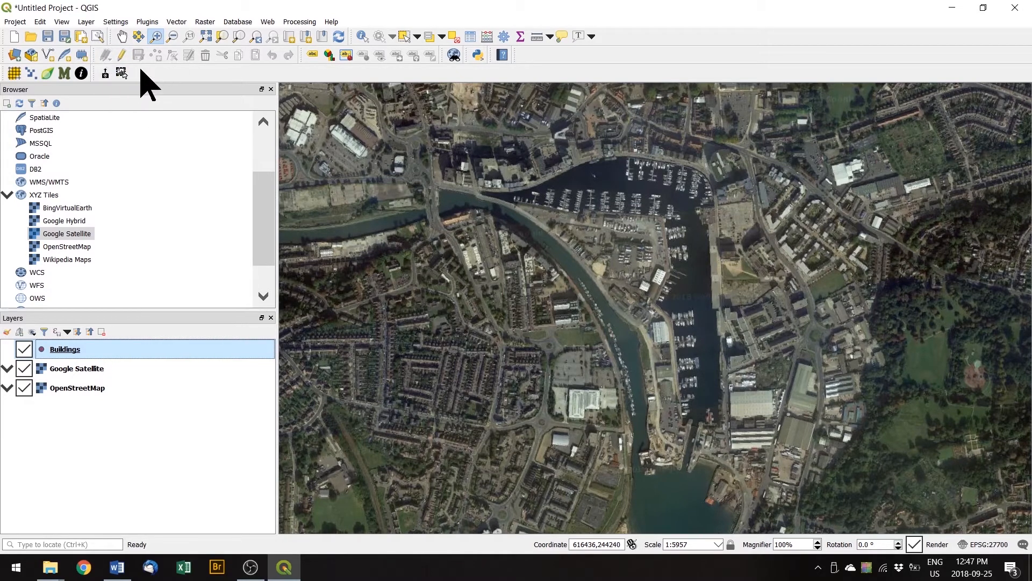
Turn on editing and add a Buildings point at the harbour's north edge named Waterfront Building.
left_click(120, 56)
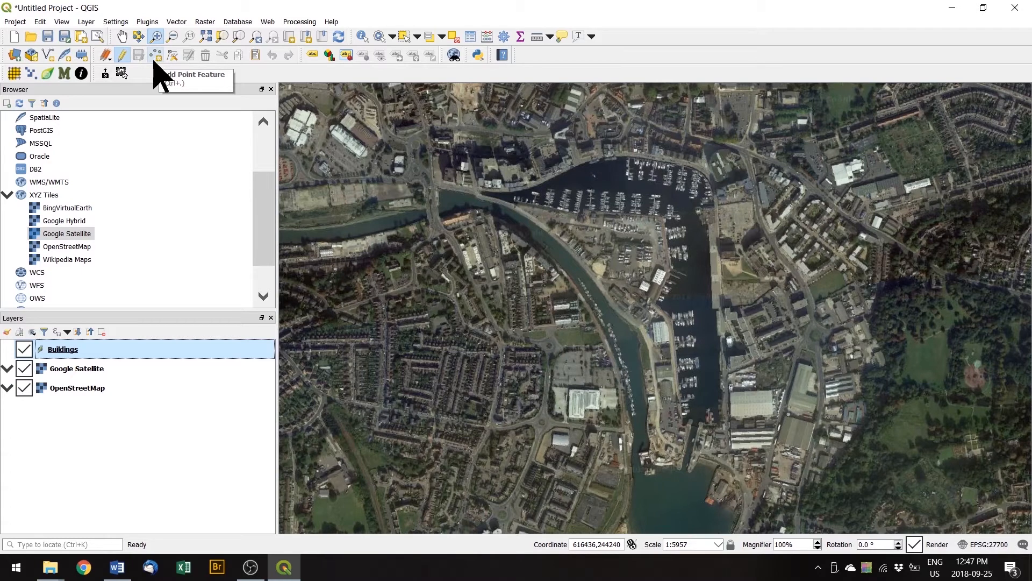
left_click(156, 56)
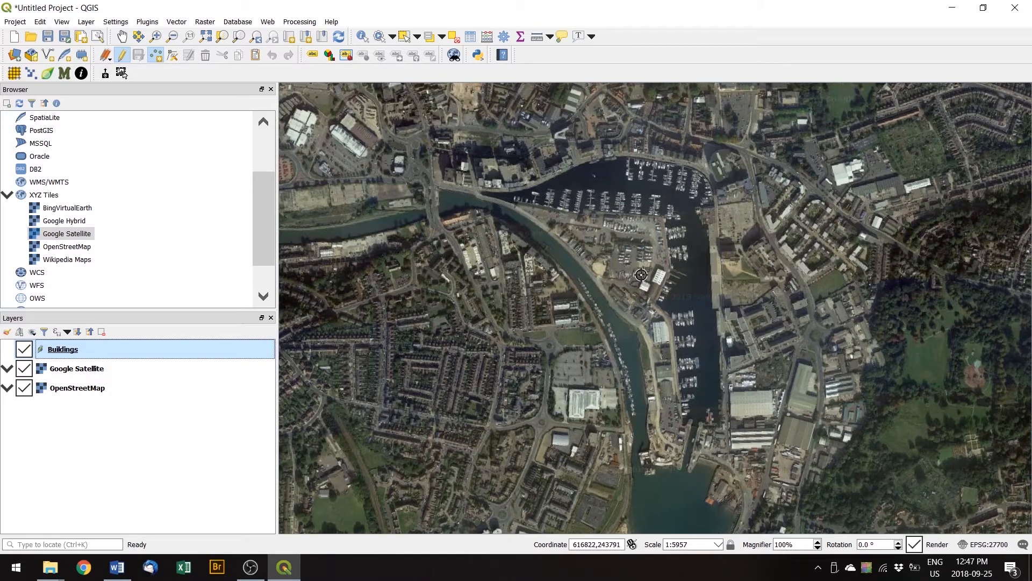
left_click(717, 162)
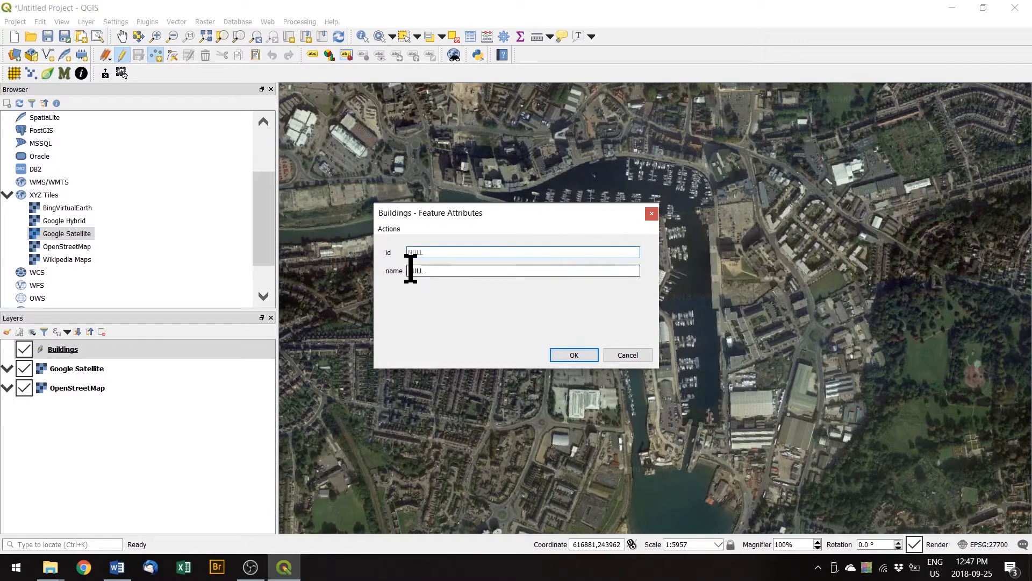
left_click_drag(489, 218, 501, 115)
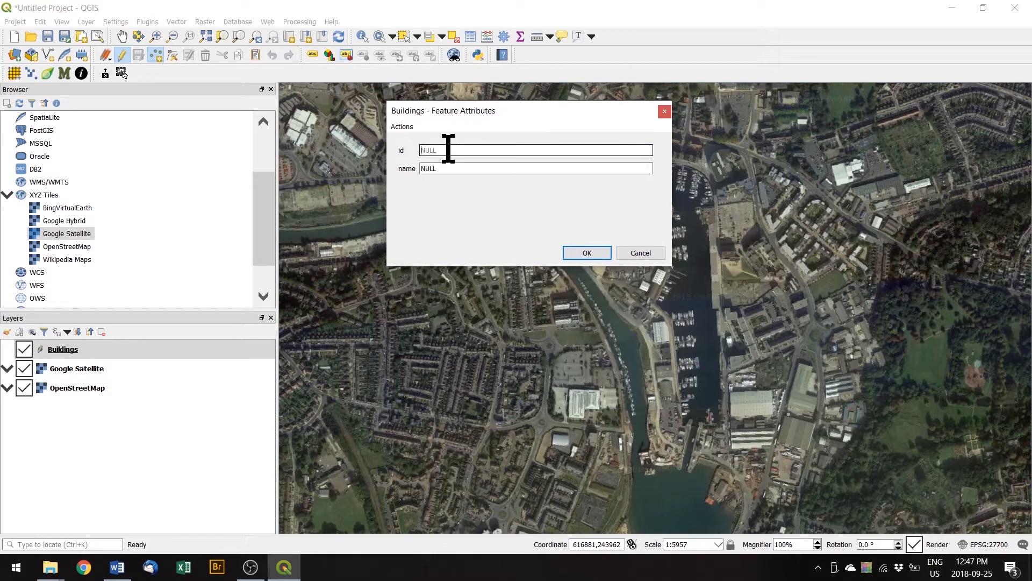
left_click(449, 168)
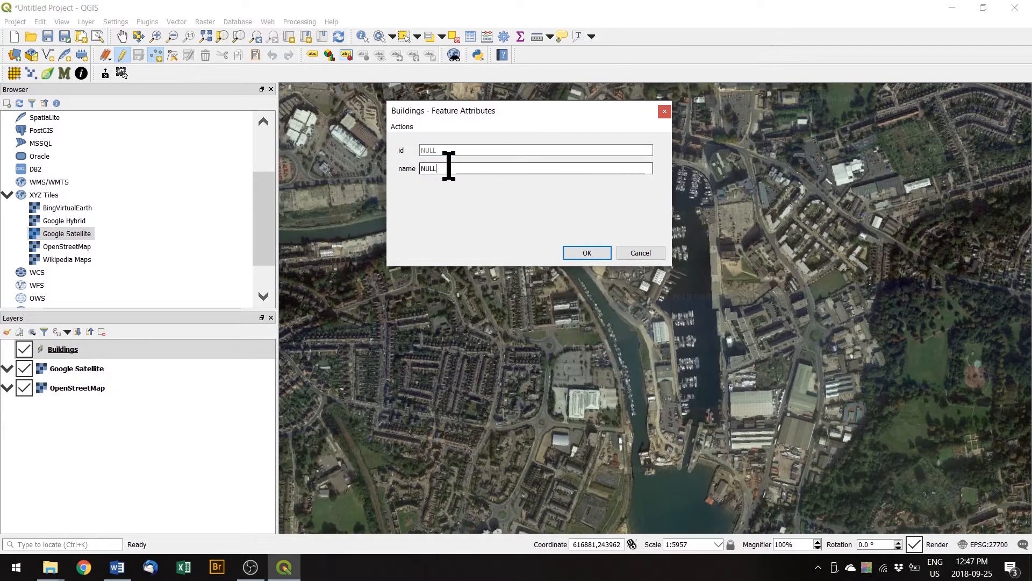
left_click_drag(461, 168, 422, 168)
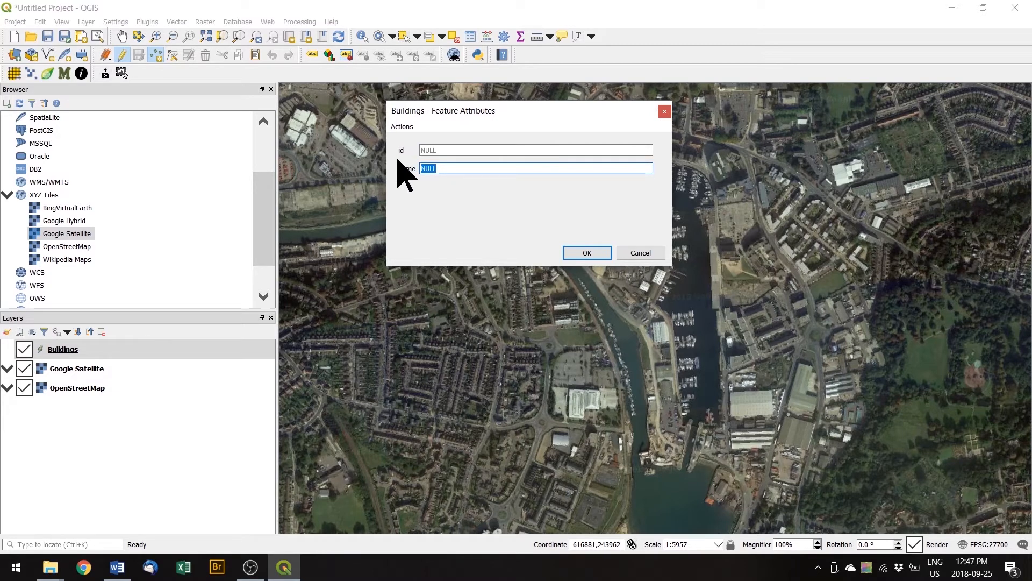
type("Waterfront Building")
left_click(586, 253)
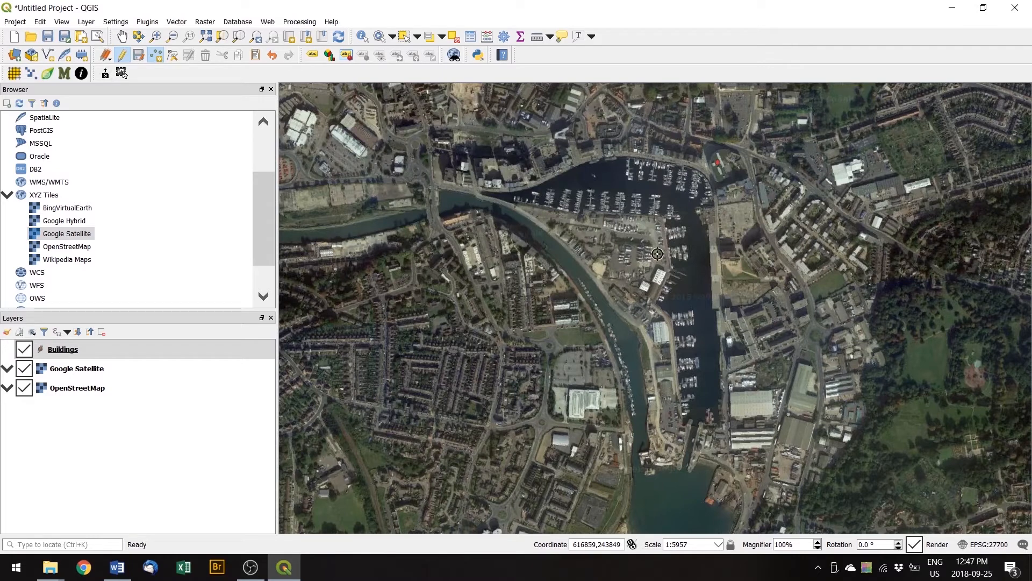
Add a second Buildings point named with a person's full name, then box-zoom onto the marina.
left_click(719, 162)
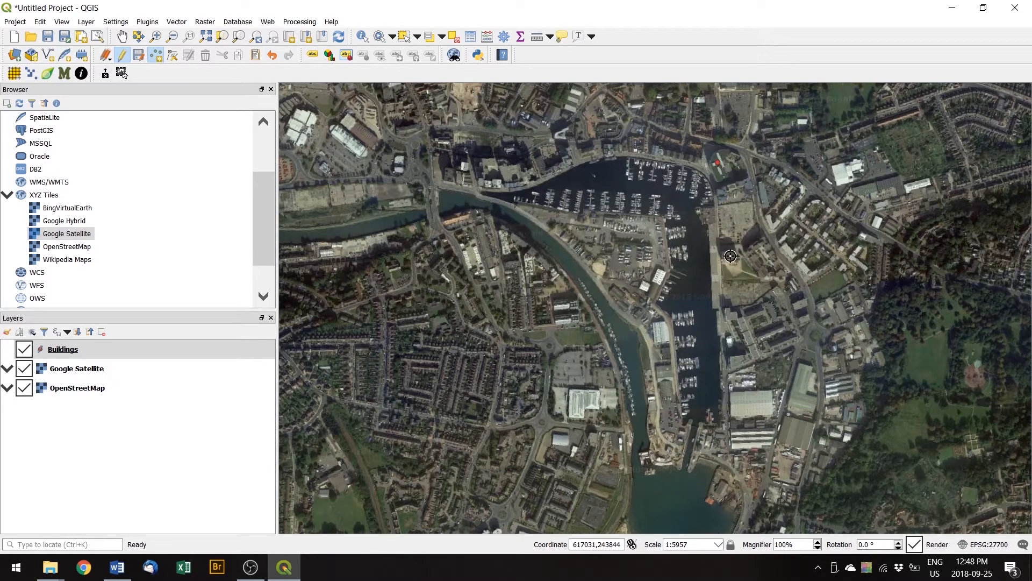
left_click(729, 256)
left_click(482, 168)
left_click_drag(445, 168, 410, 168)
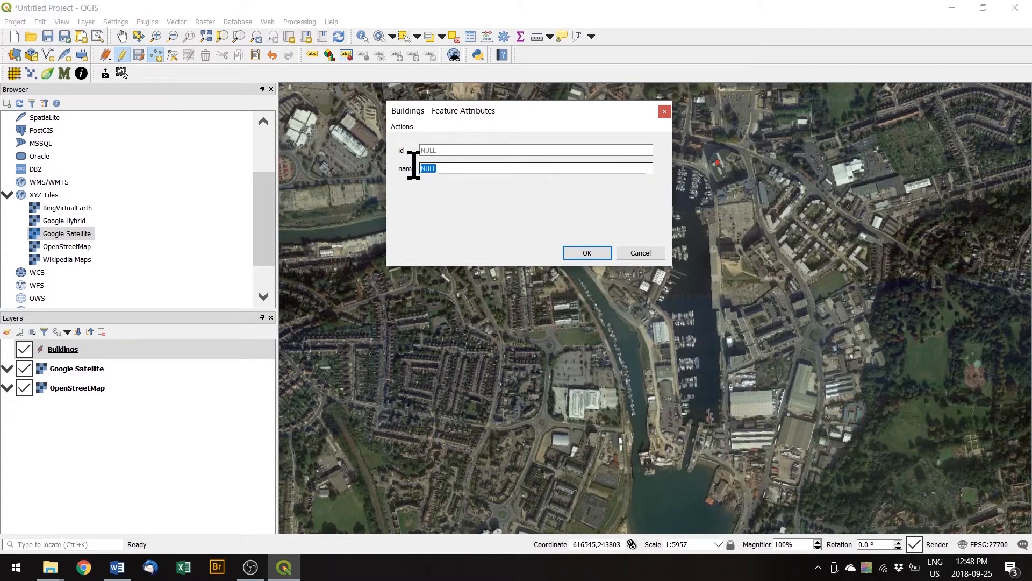
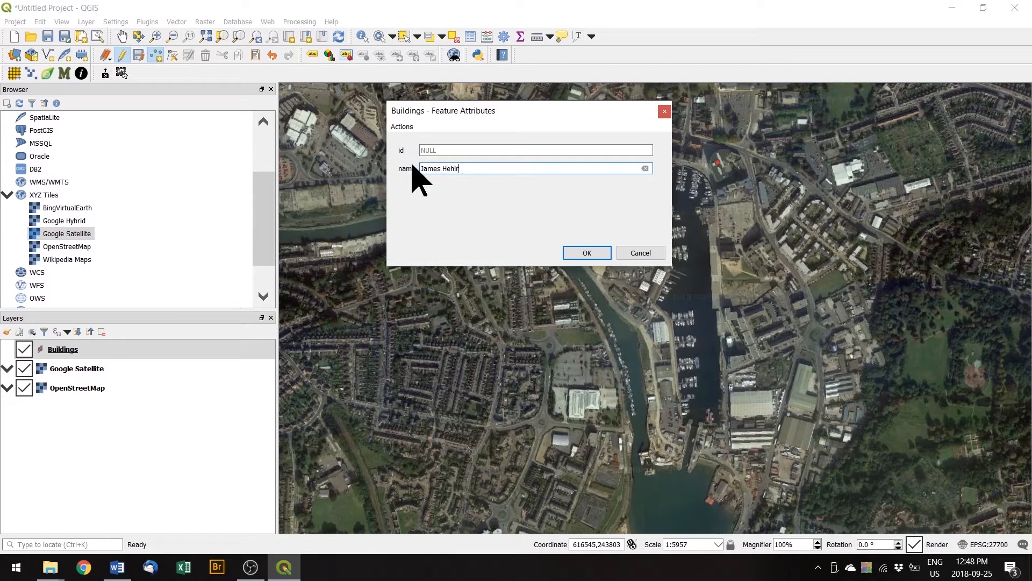
left_click(588, 252)
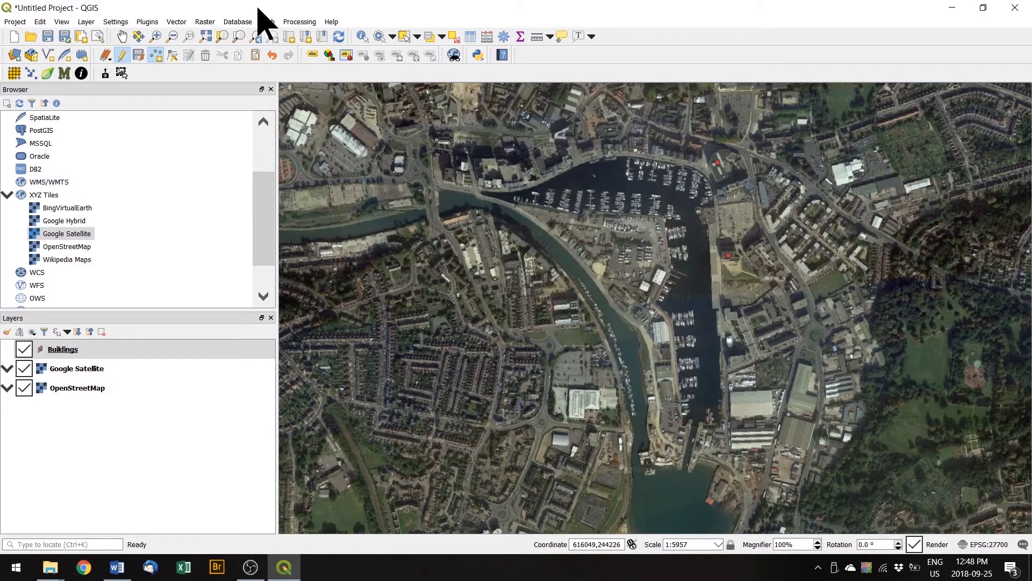
left_click(155, 36)
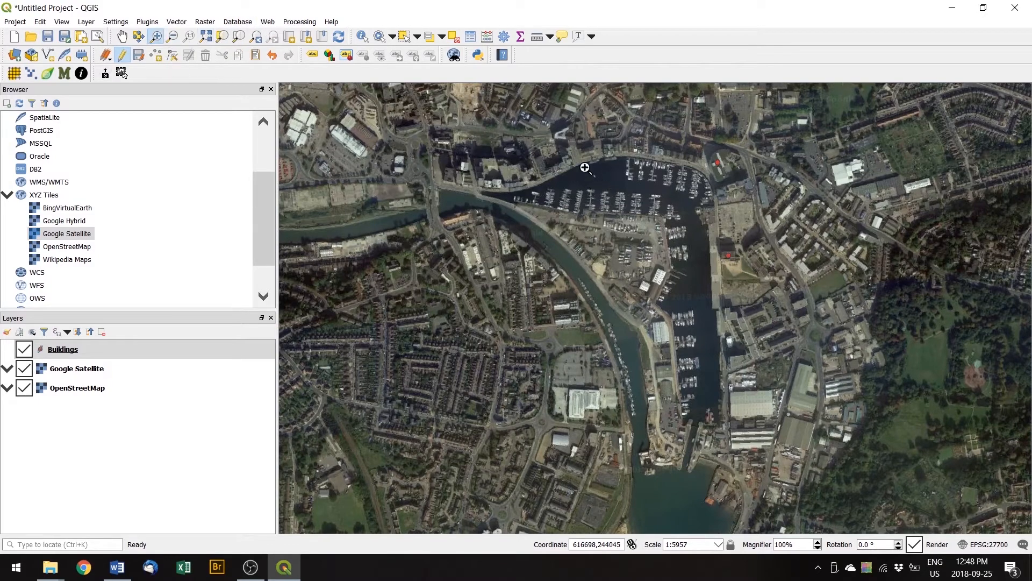
left_click_drag(544, 118, 781, 461)
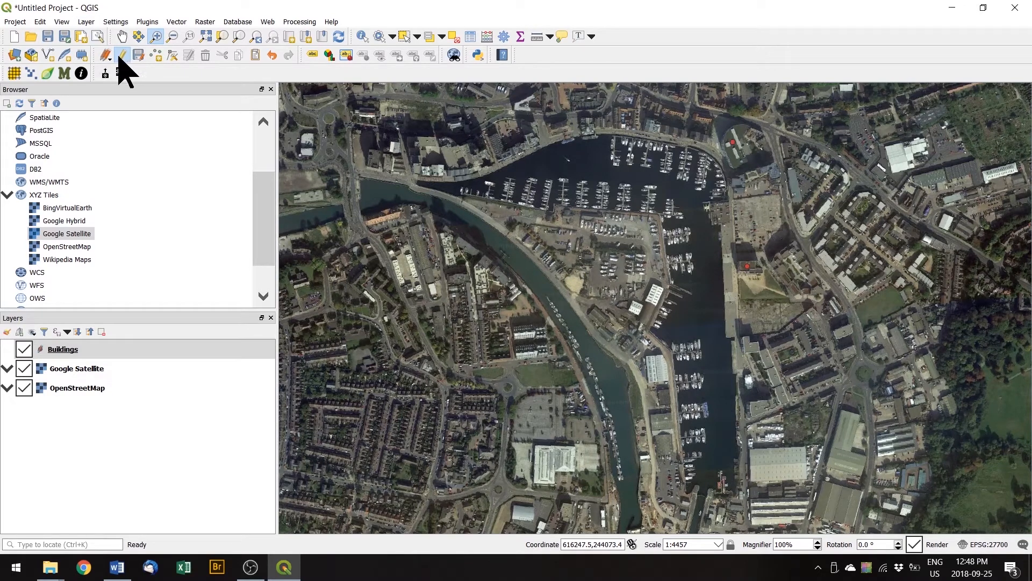
Stop editing Buildings and save the two new points.
left_click(122, 55)
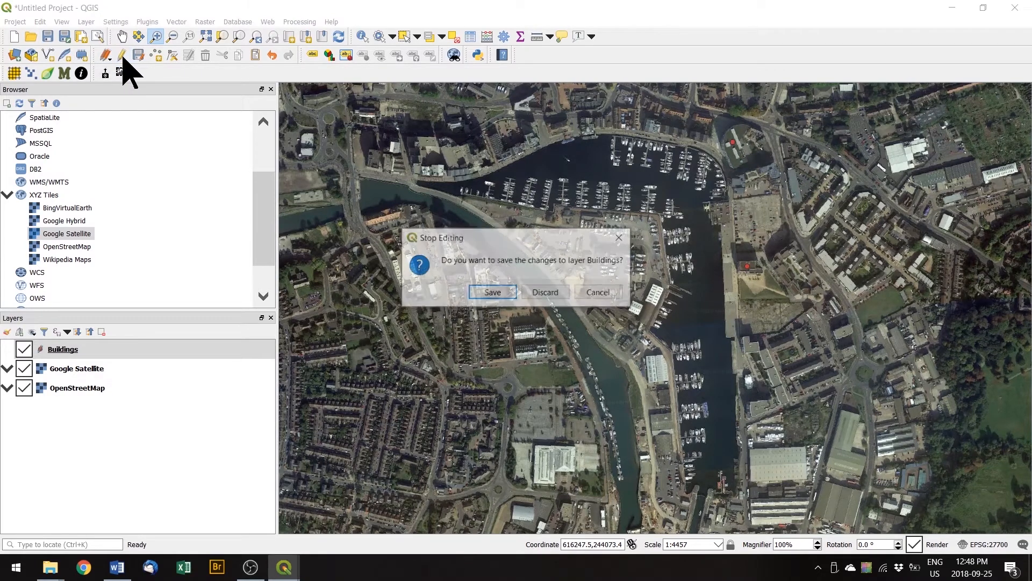
left_click(492, 293)
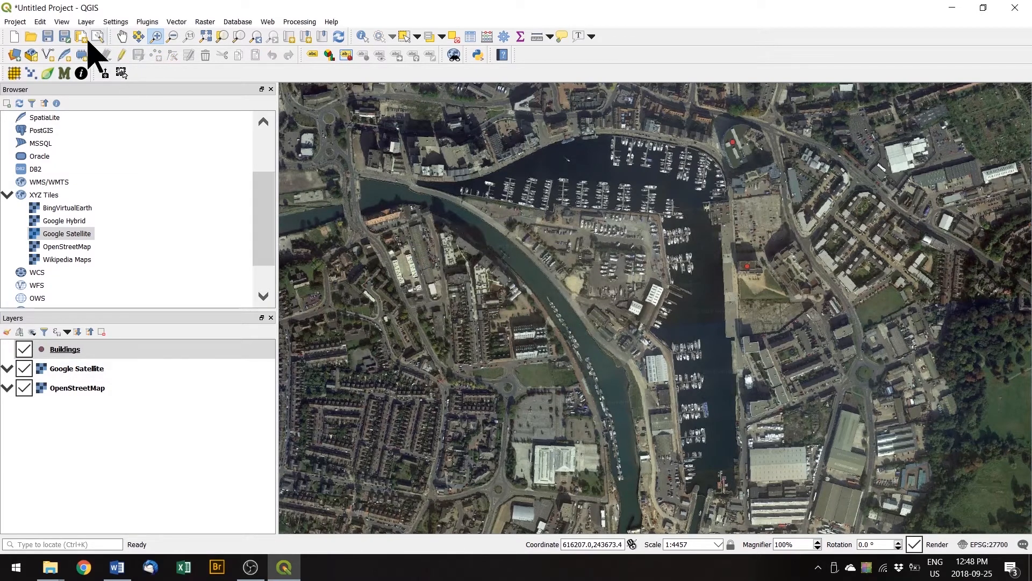
Start a new shapefile saved as Path in the QGISforEnvSci folder.
left_click(50, 56)
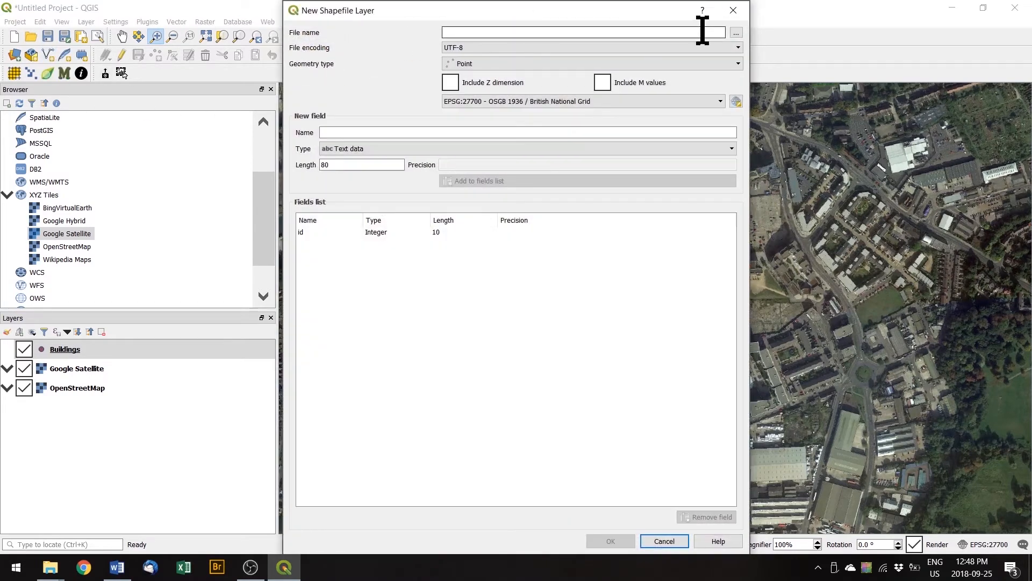
left_click(736, 33)
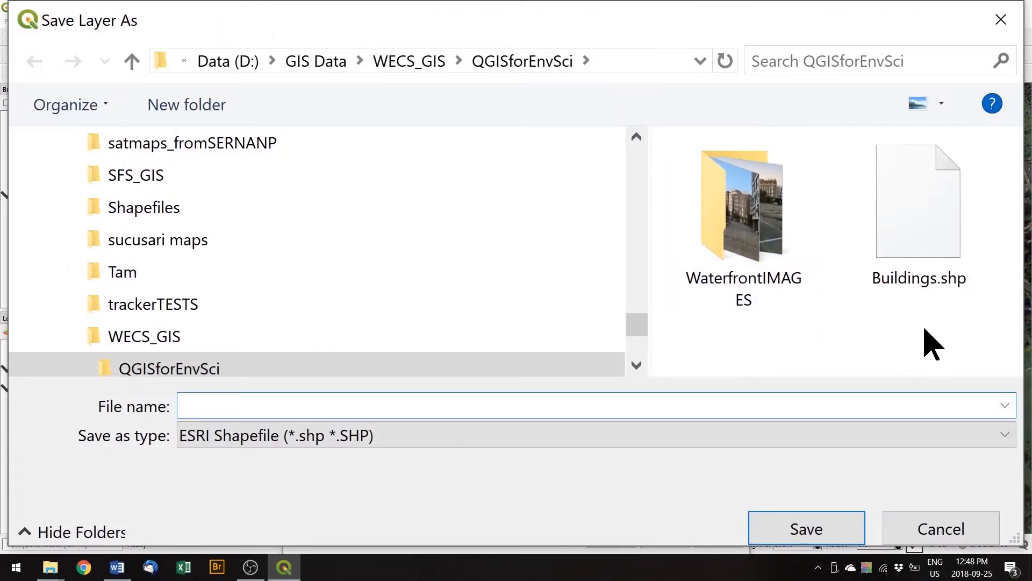
type("Path")
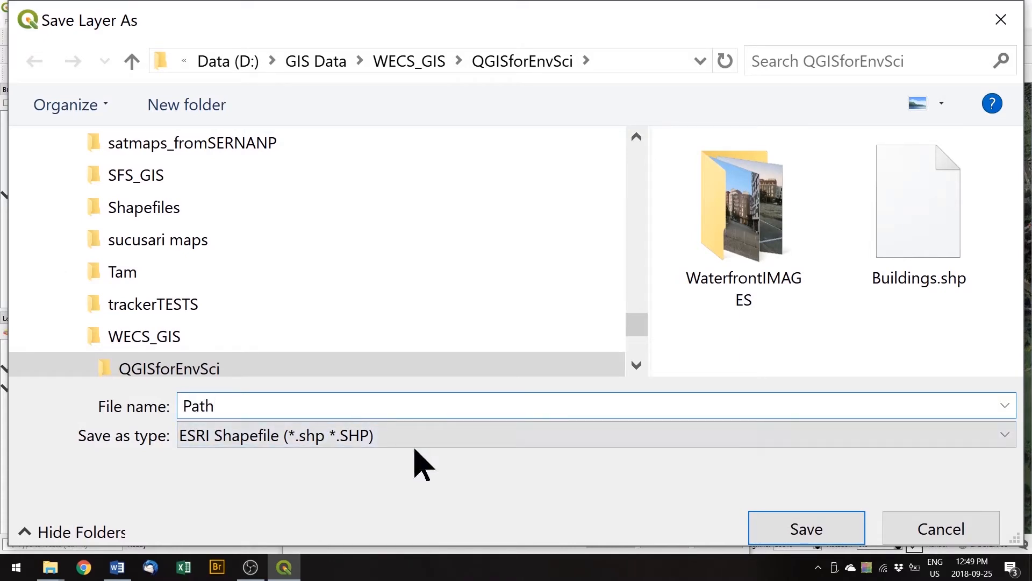
left_click(769, 535)
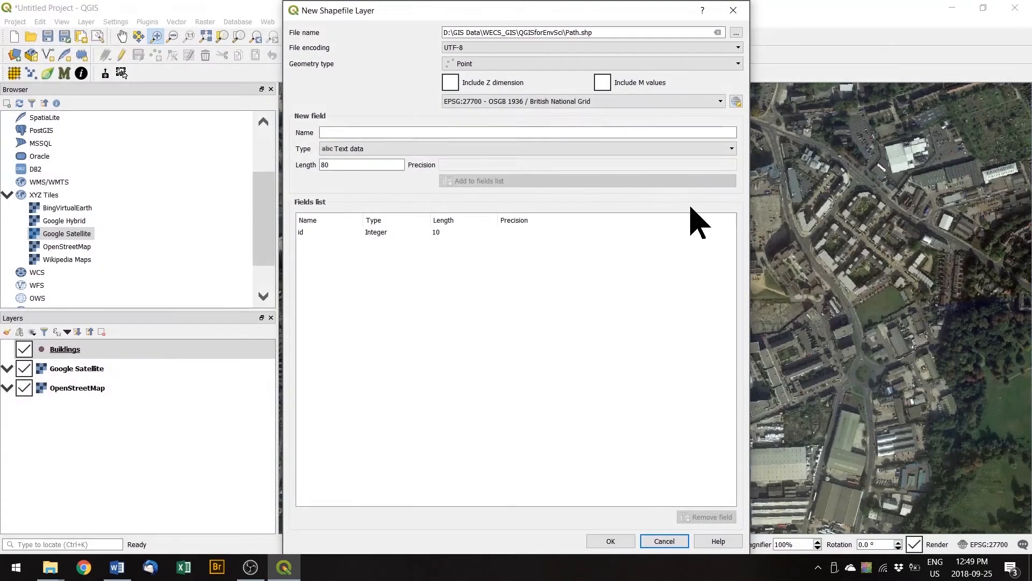
Set Line geometry, add a text field called name, and create the Path layer.
left_click(534, 65)
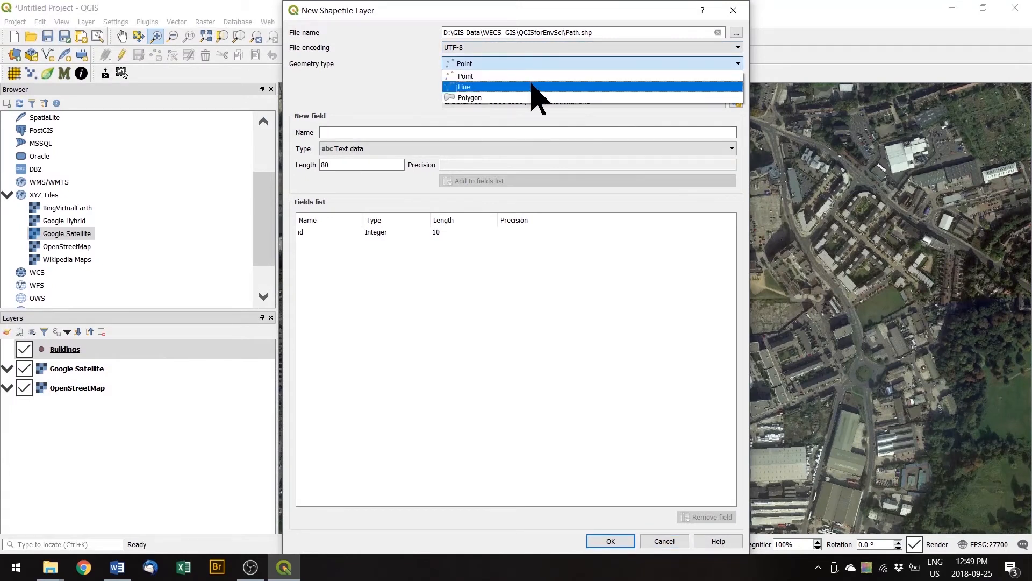
left_click(534, 87)
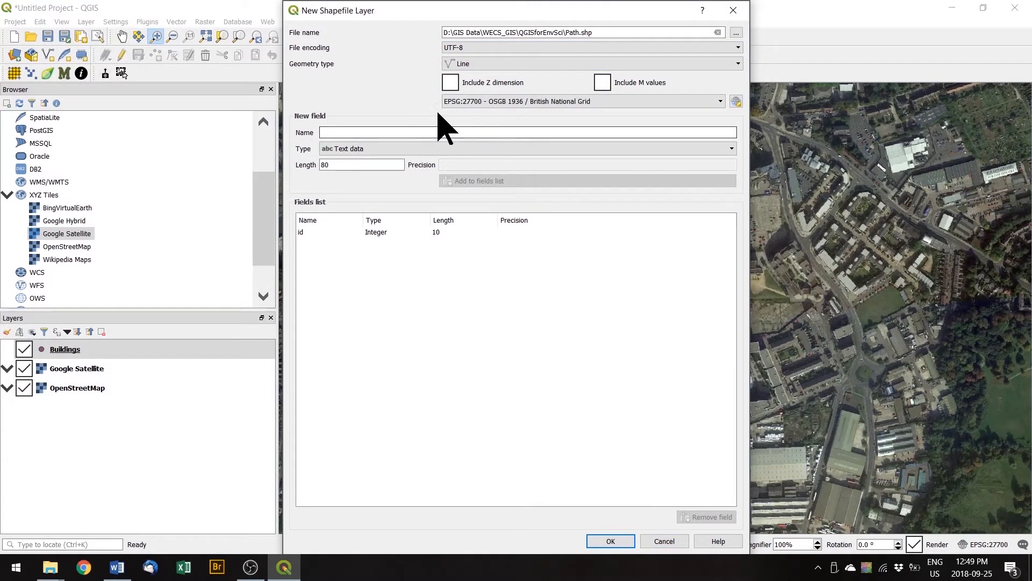
left_click(421, 132)
type("na")
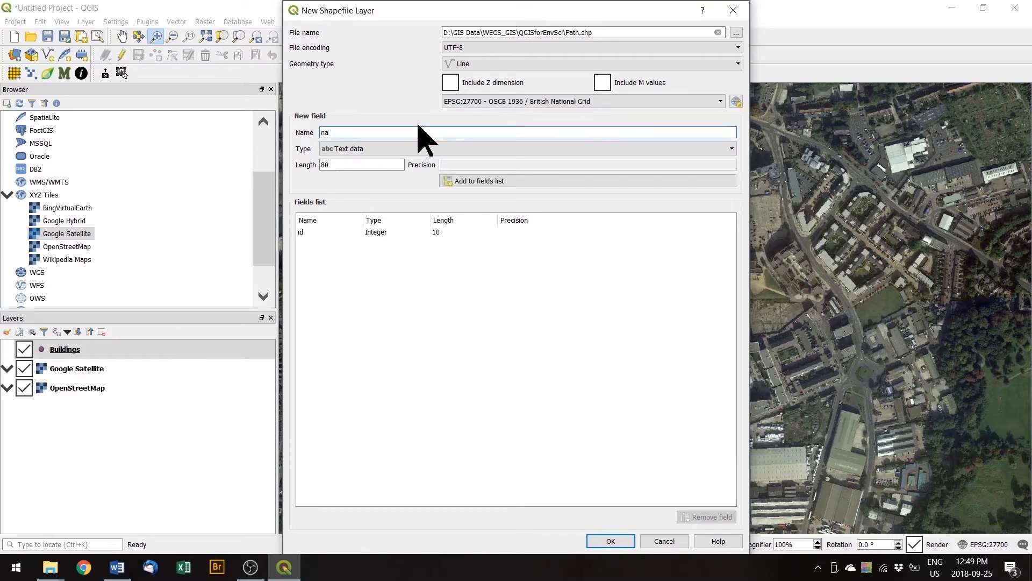
type("me")
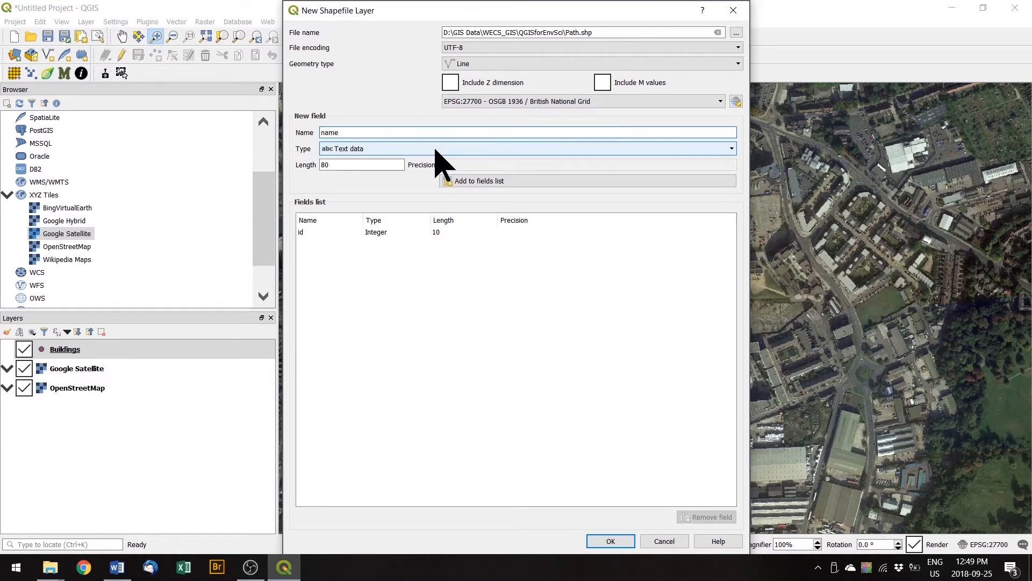
left_click(519, 183)
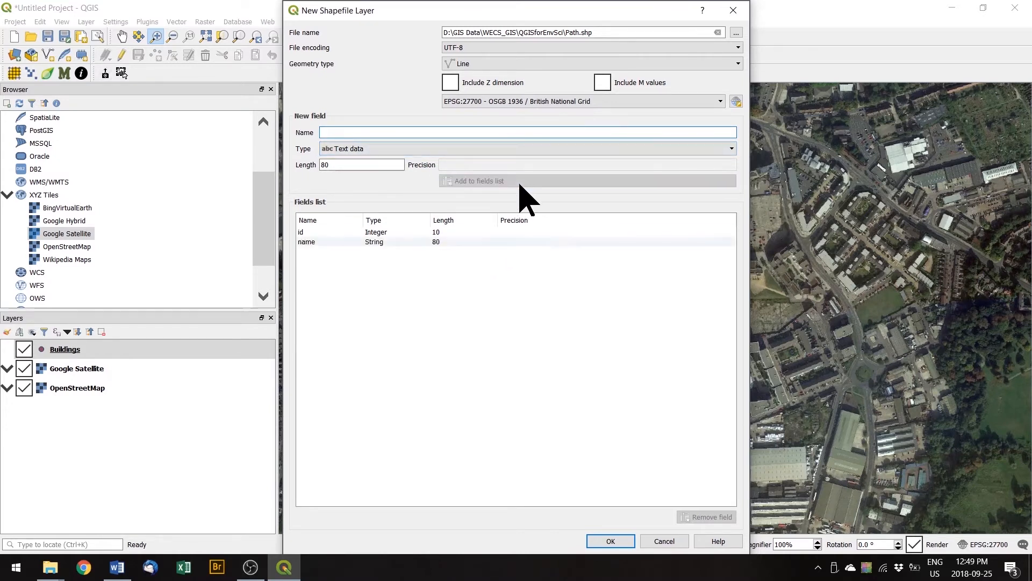
left_click(611, 541)
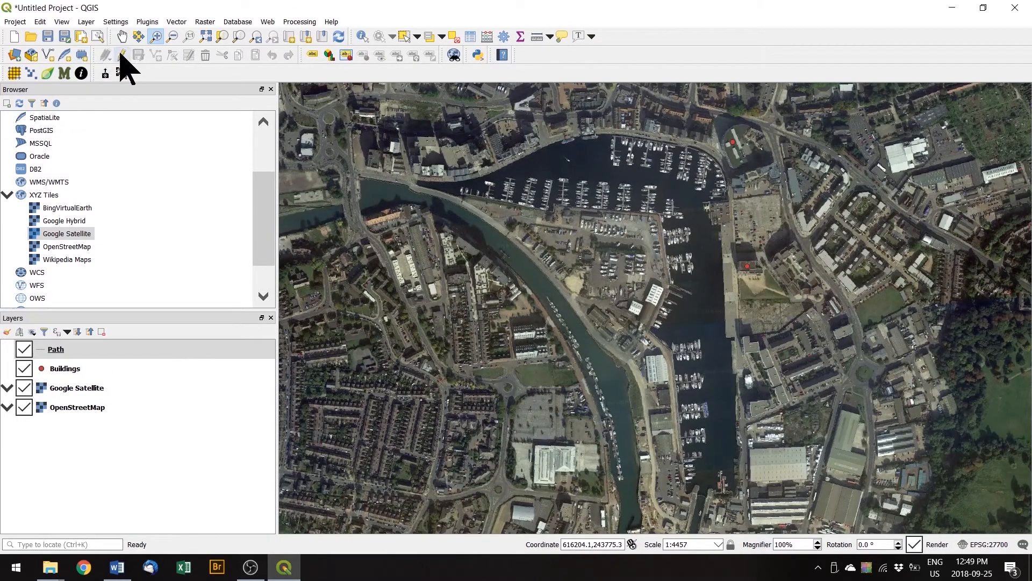
Edit Path, digitize a line along the marina's eastern quay, and name it Route one.
left_click(121, 56)
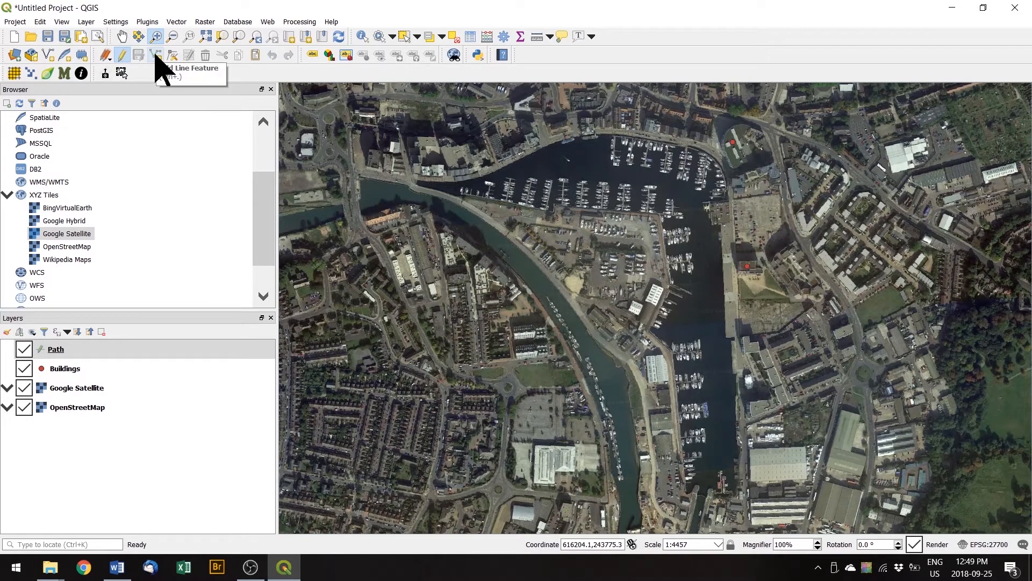
left_click(156, 54)
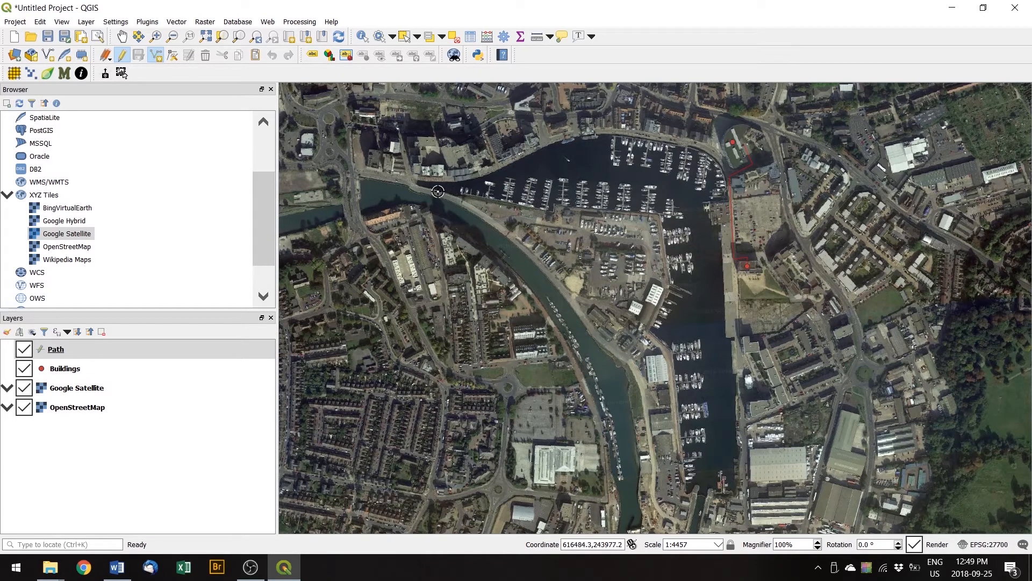
right_click(597, 172)
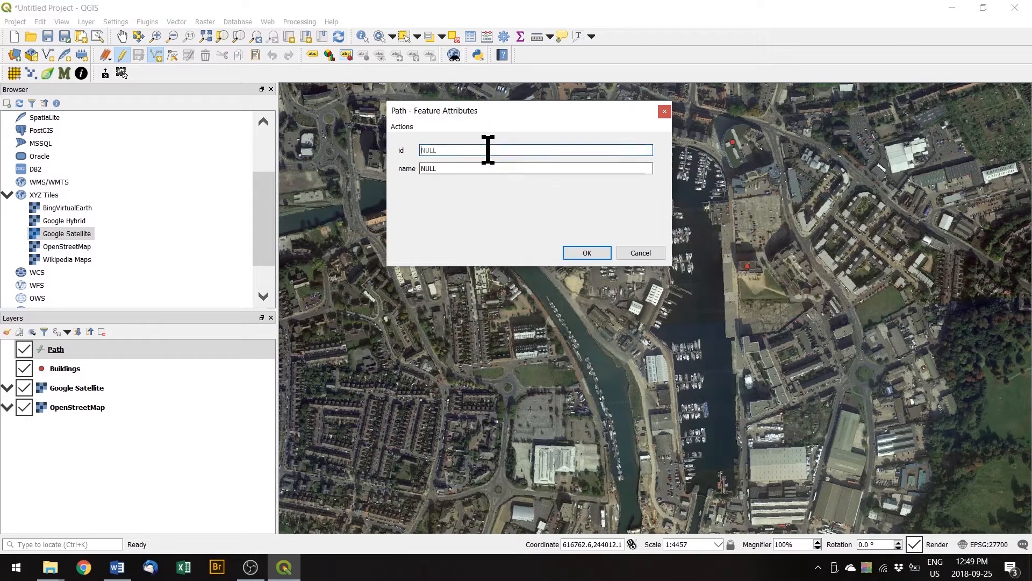
left_click(481, 169)
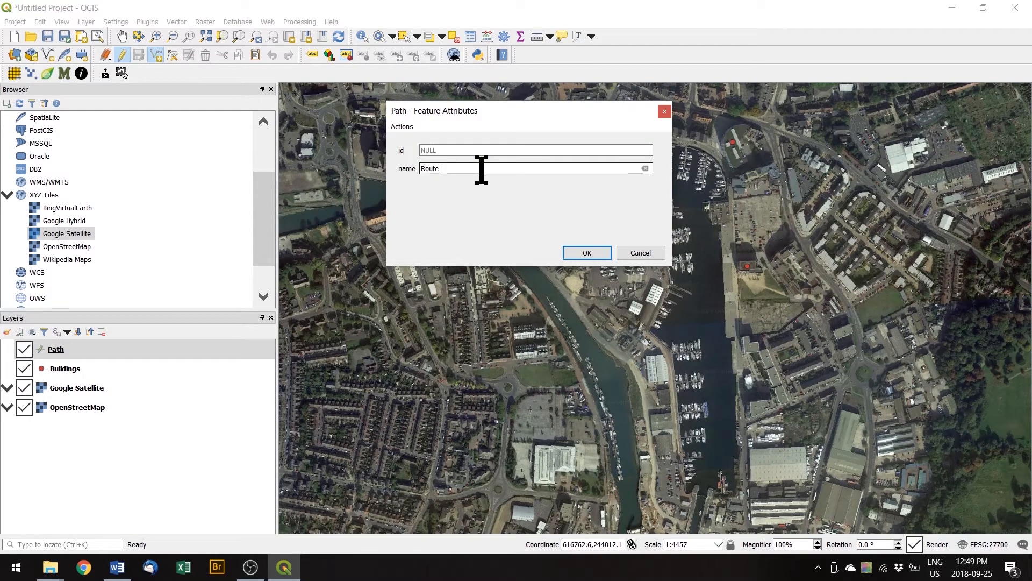
left_click(586, 252)
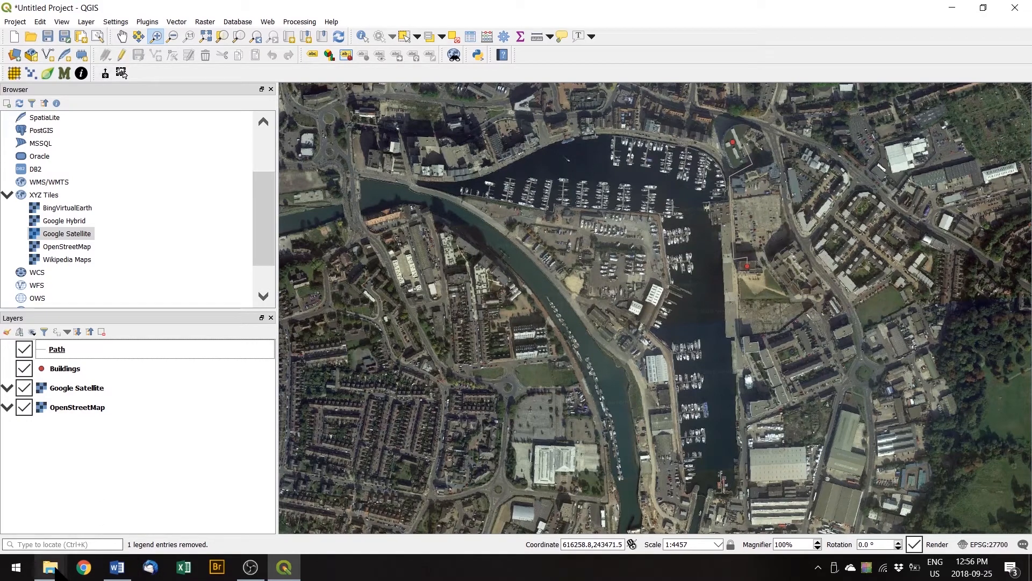
Bring the QGISforEnvSci folder window forward and switch it to the Details view.
mouse_move(59, 569)
left_click(239, 544)
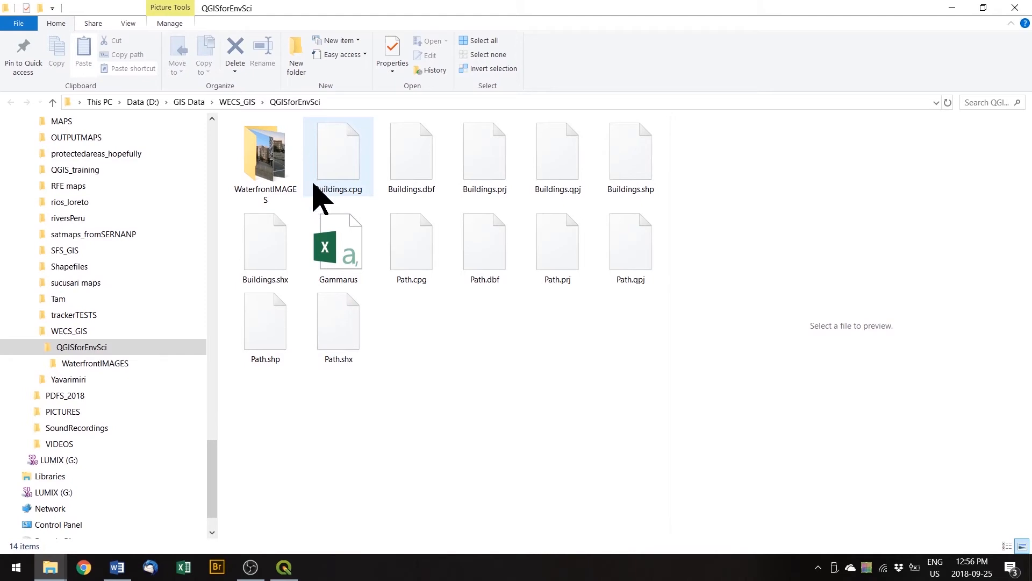
left_click(128, 23)
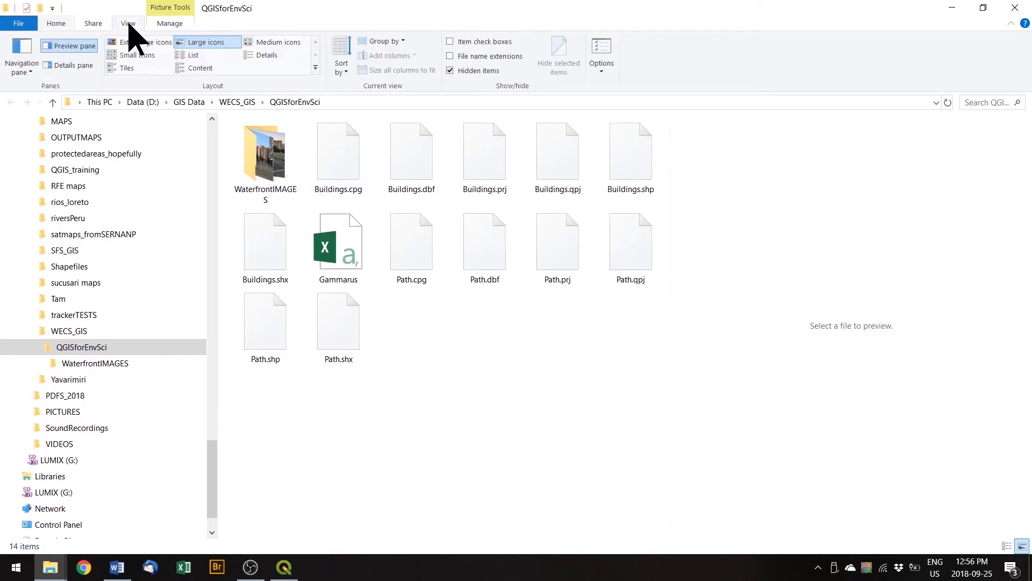
left_click(269, 56)
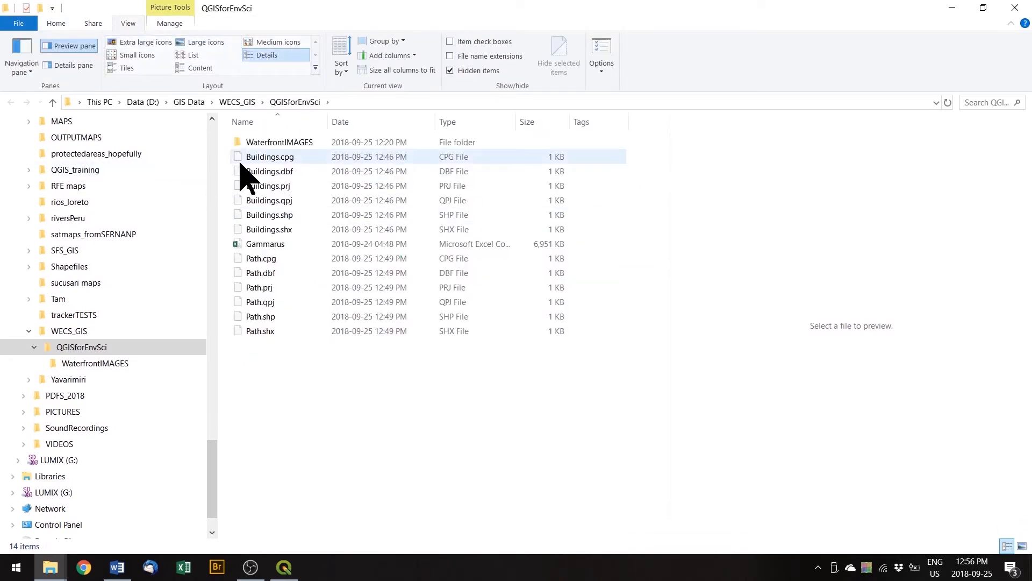
Select the six Buildings shapefile files, clear the selection, and minimize File Explorer.
left_click(269, 159)
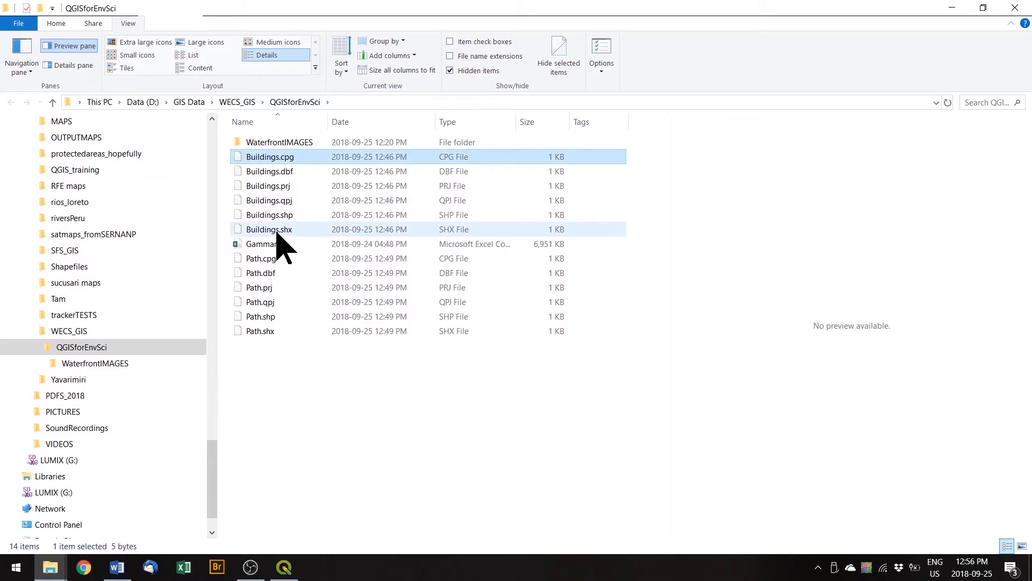
left_click(277, 231, "shift")
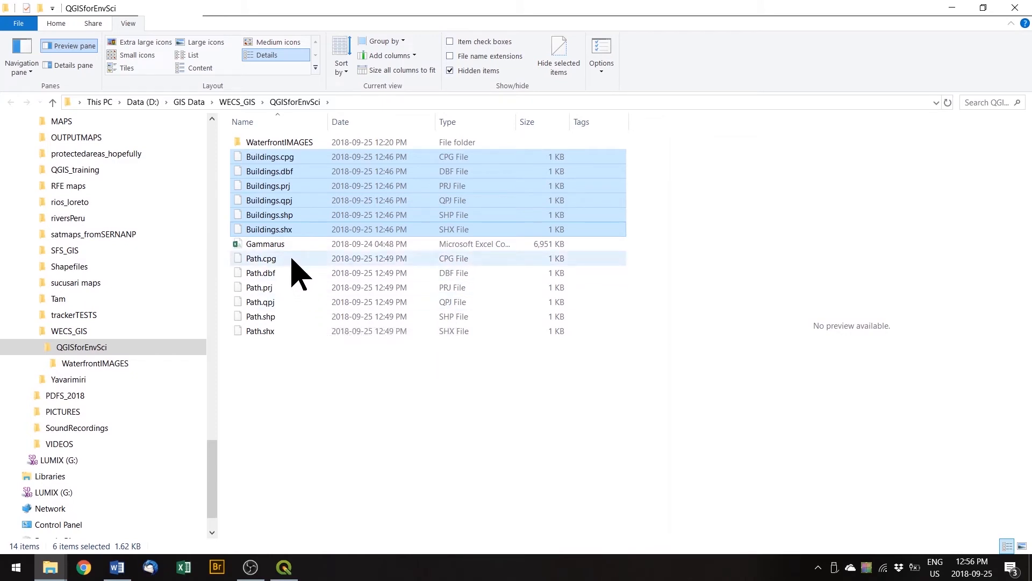
left_click(288, 381)
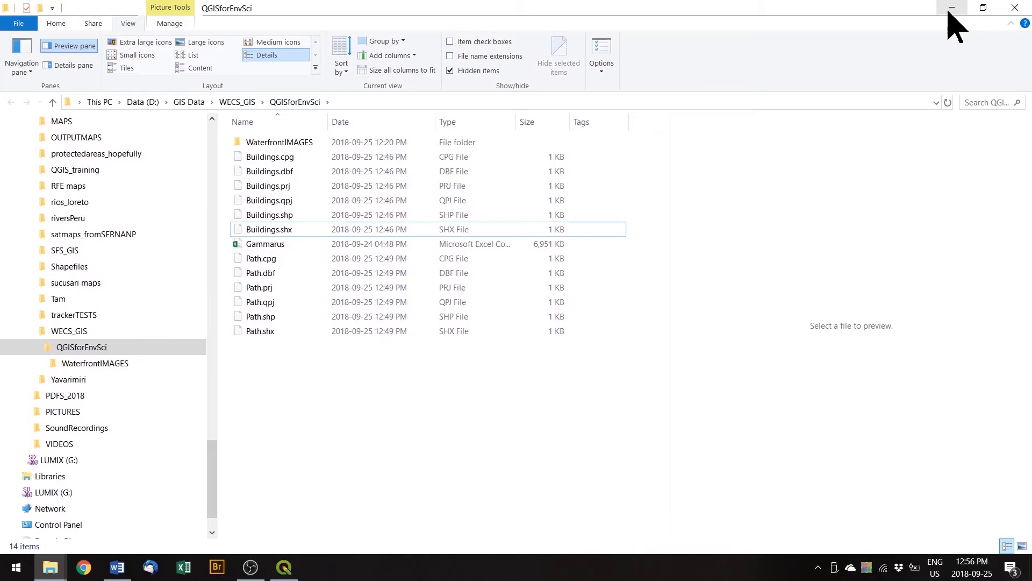
left_click(950, 8)
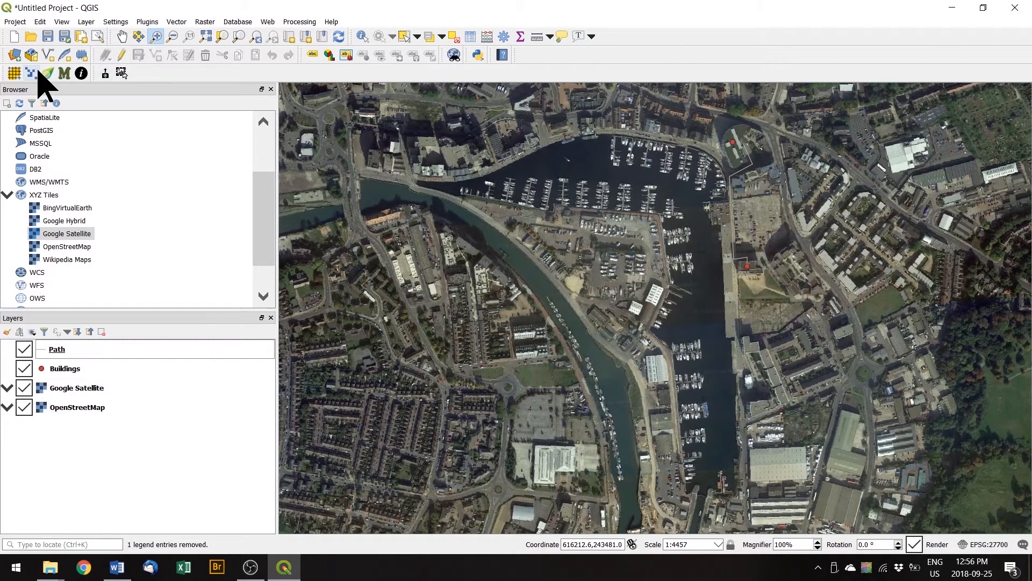
left_click(85, 22)
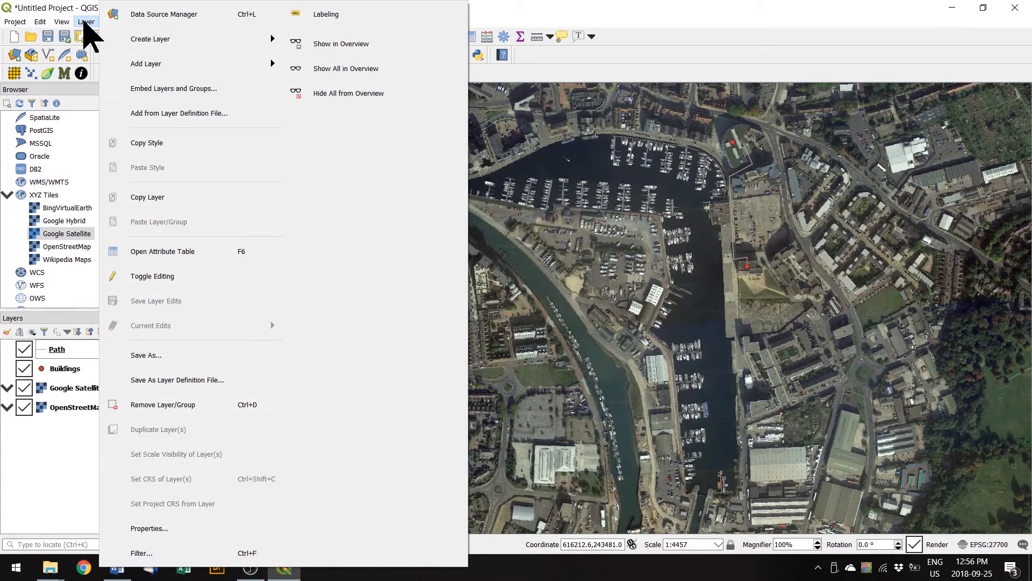
left_click(86, 22)
left_click(62, 21)
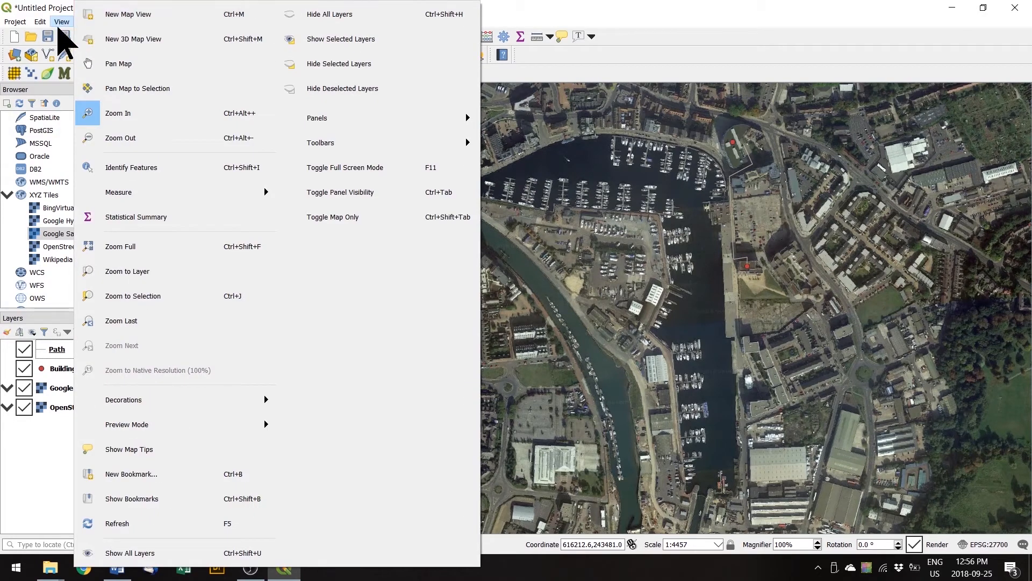
mouse_move(40, 22)
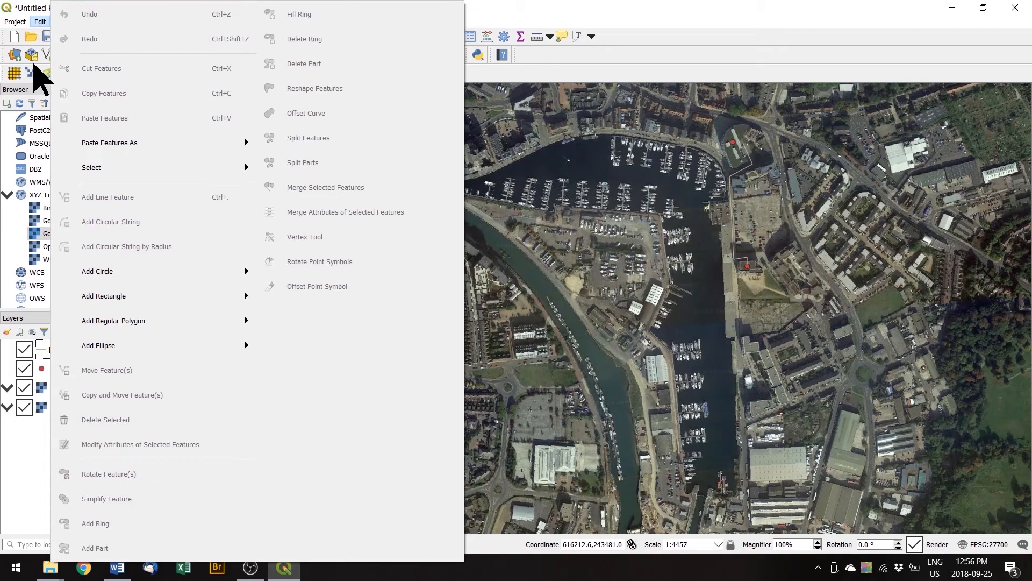
left_click(7, 437)
left_click(86, 22)
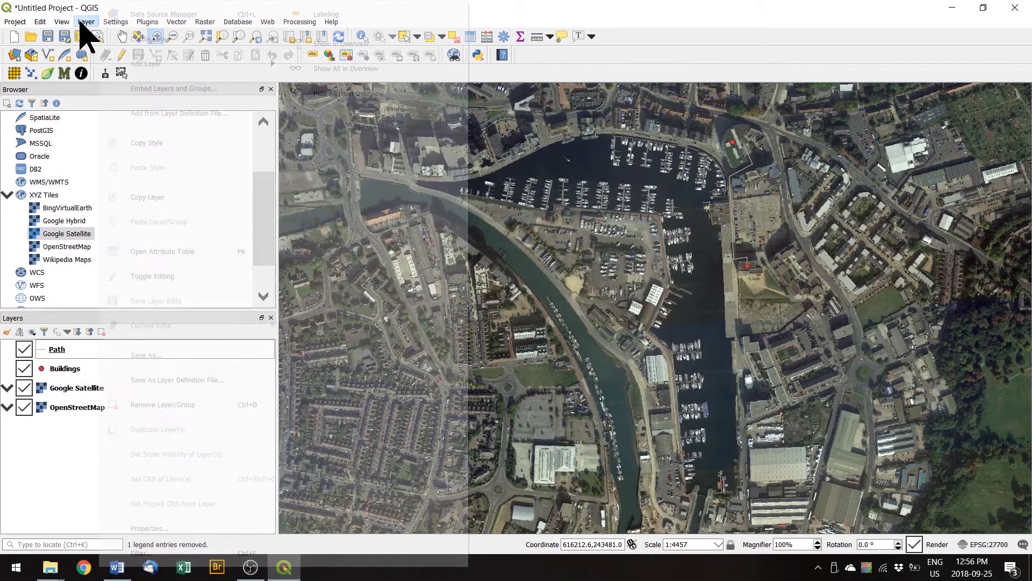
mouse_move(164, 40)
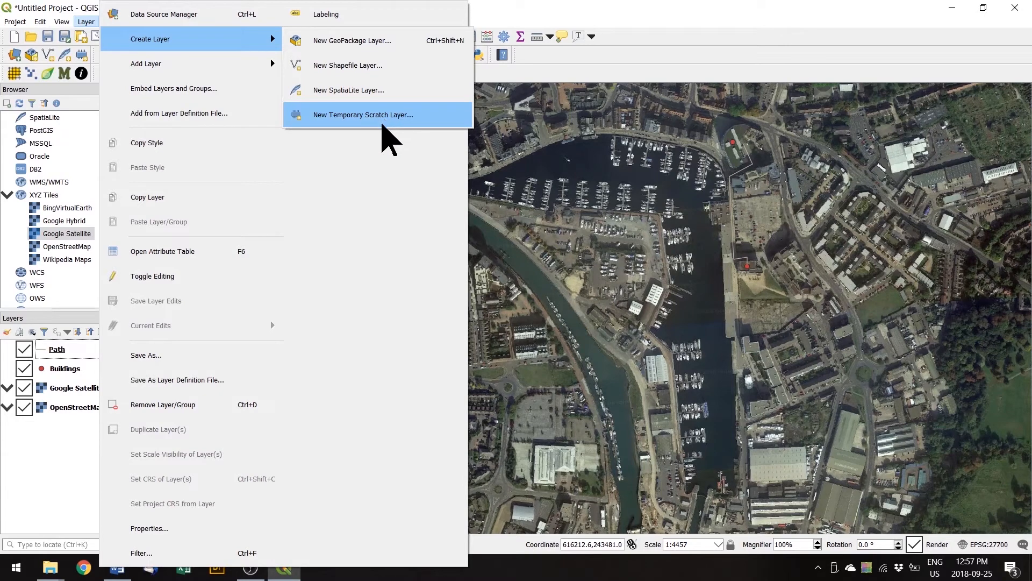
left_click(37, 432)
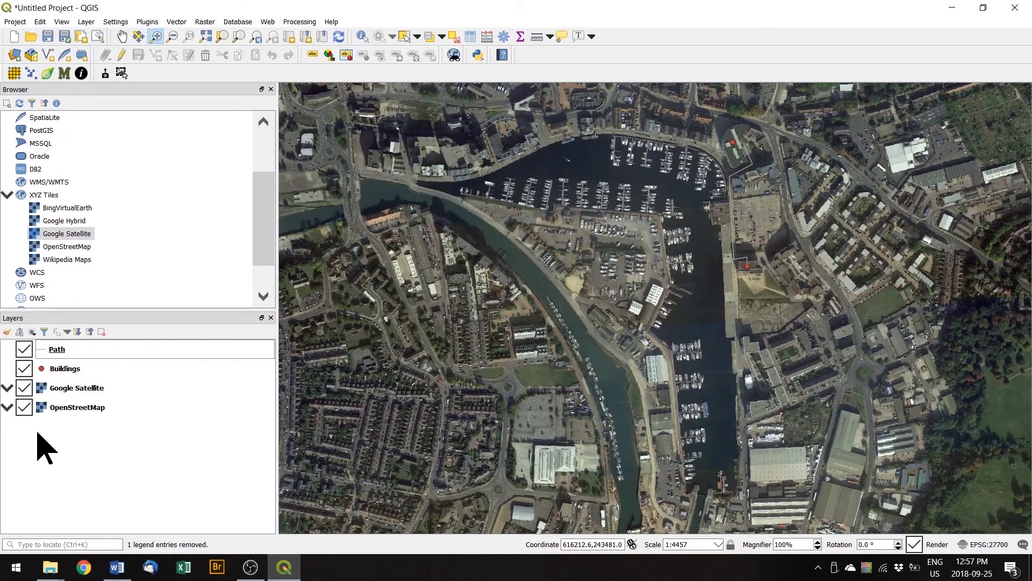
Create a temporary scratch layer called Habour with Polygon geometry.
left_click(82, 56)
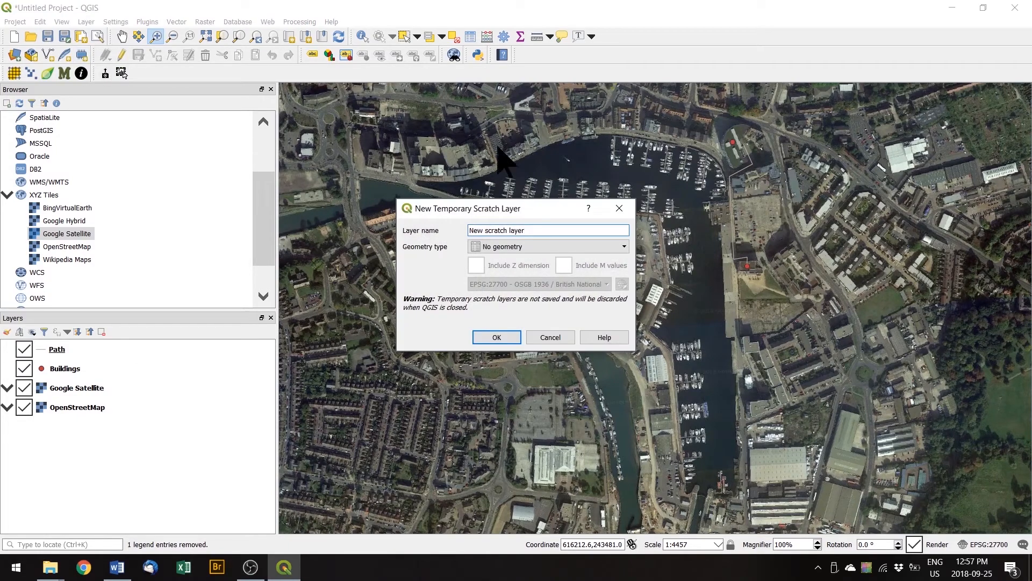
left_click_drag(548, 232, 440, 227)
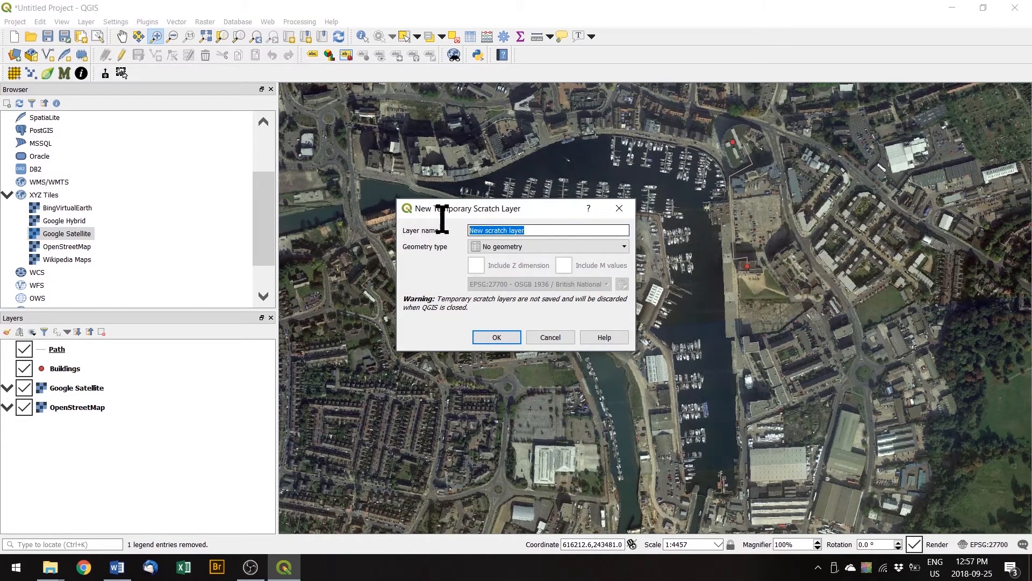
type("Habour")
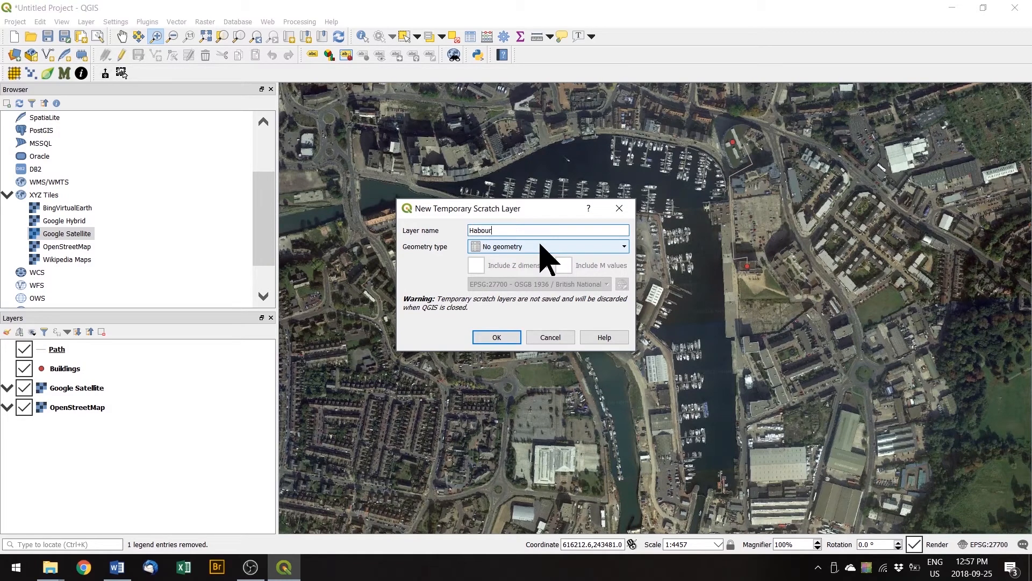
left_click(543, 248)
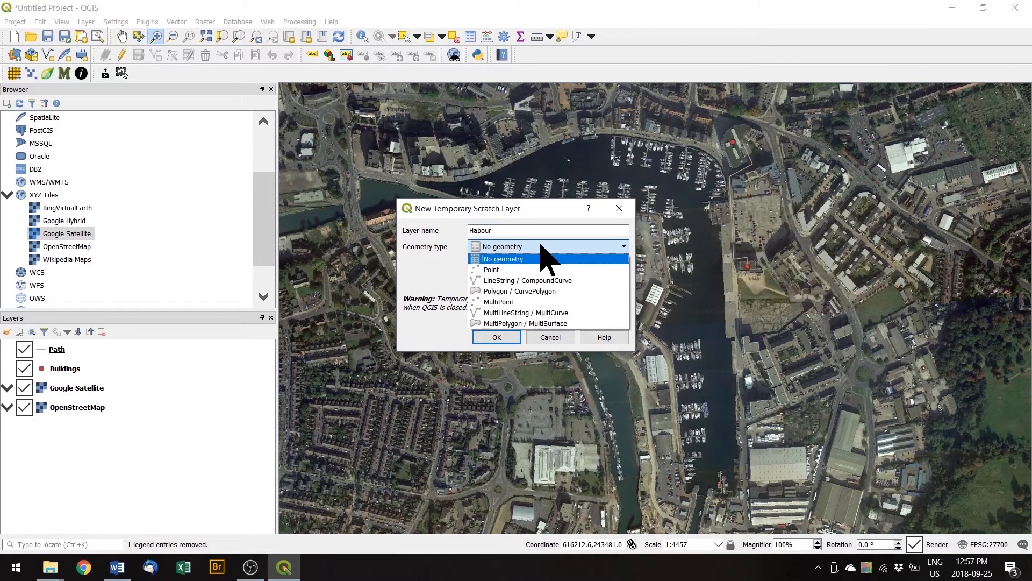
left_click(550, 292)
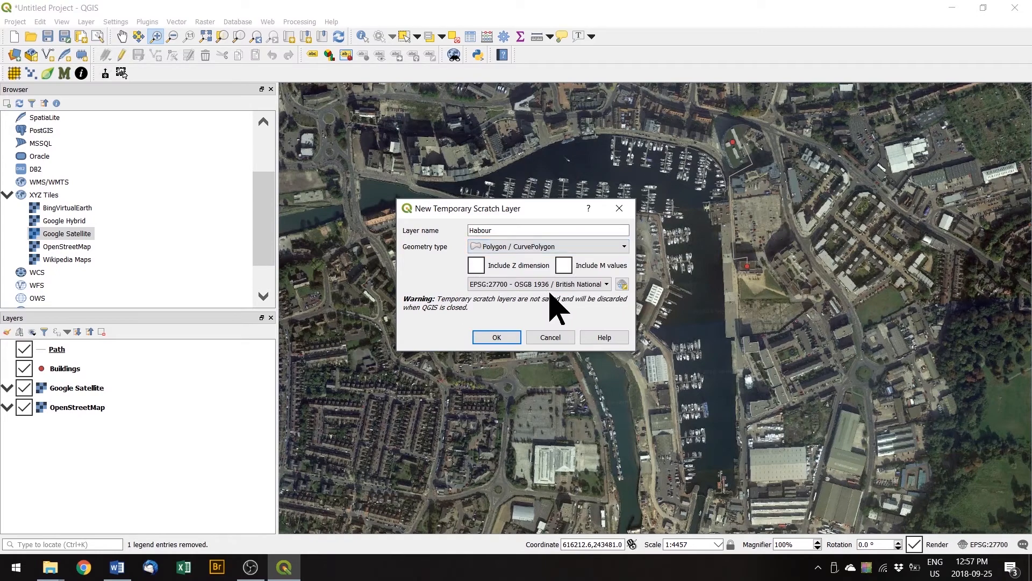
left_click(497, 339)
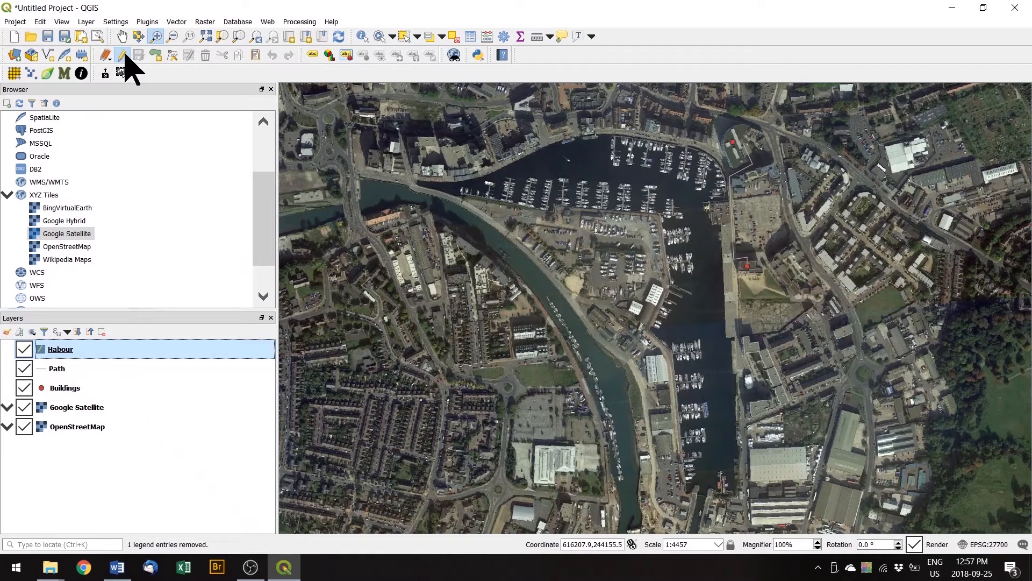
Start editing the Habour layer and trace polygon vertices along the harbour's northern shore to its eastern corner.
left_click(123, 54)
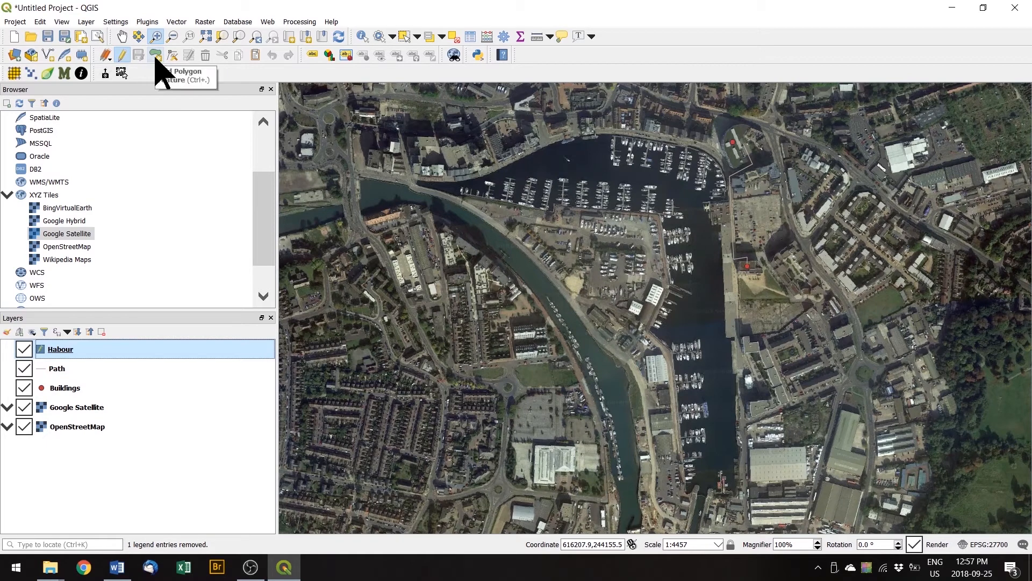
left_click(155, 56)
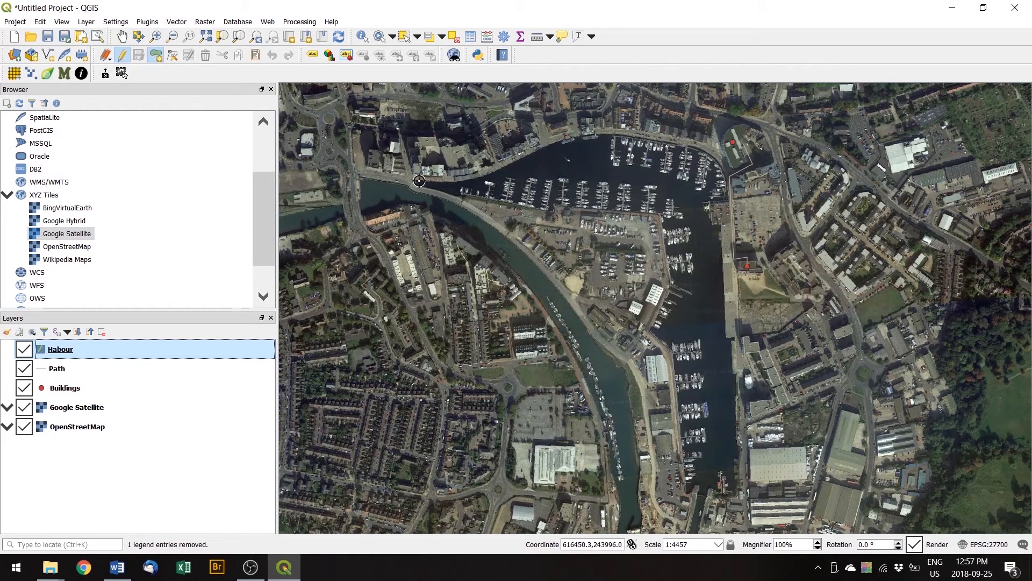
left_click(476, 178)
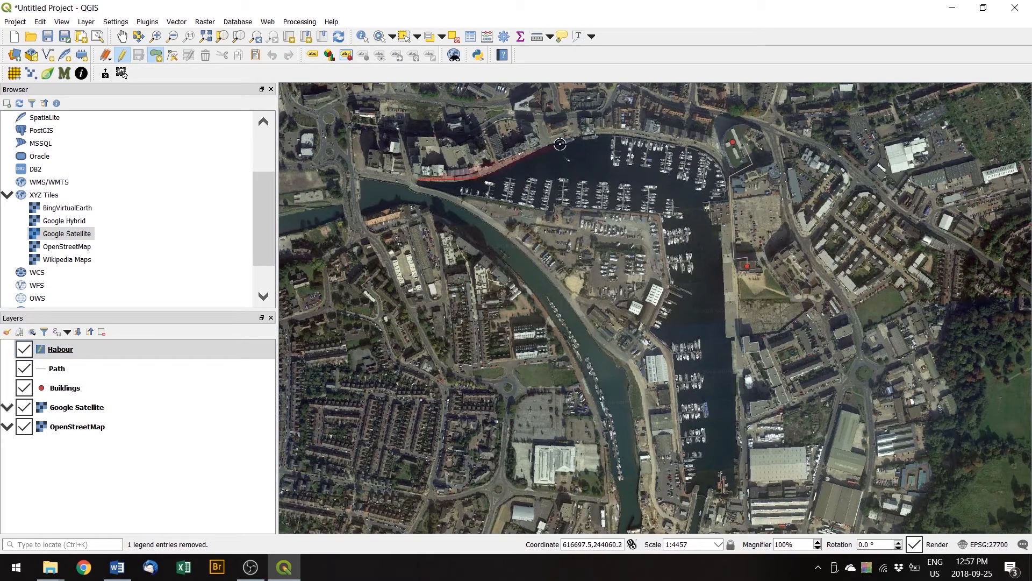
left_click(601, 135)
left_click(661, 140)
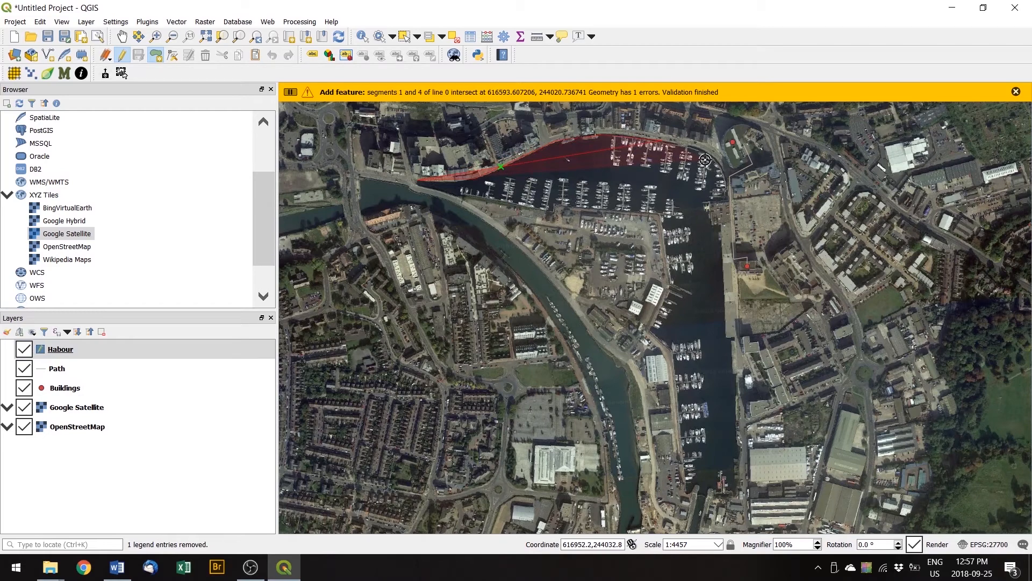
left_click(713, 159)
left_click(731, 198)
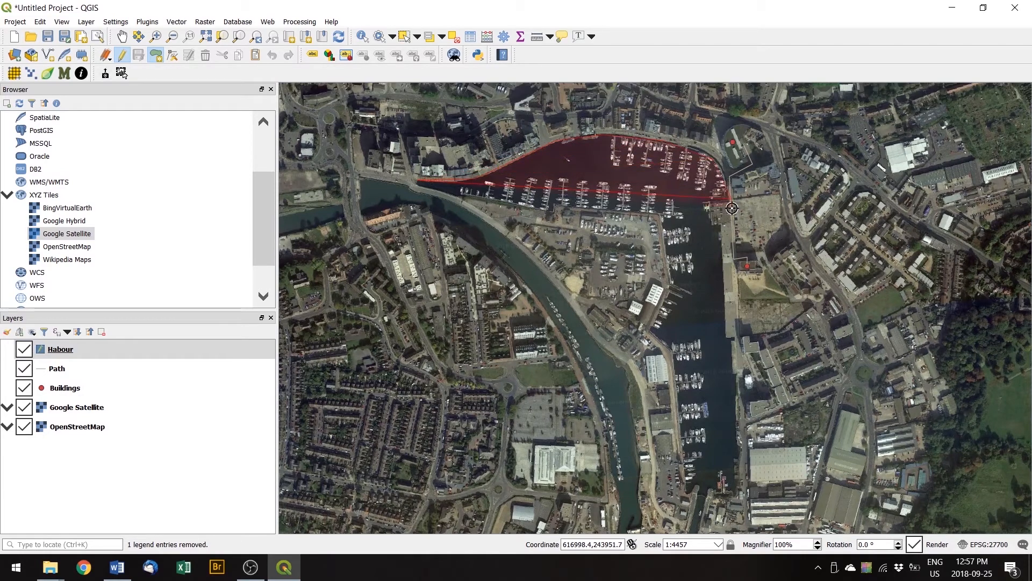
Continue the outline down the eastern quay and back up the western quay, deleting a misplaced vertex.
left_click(727, 342)
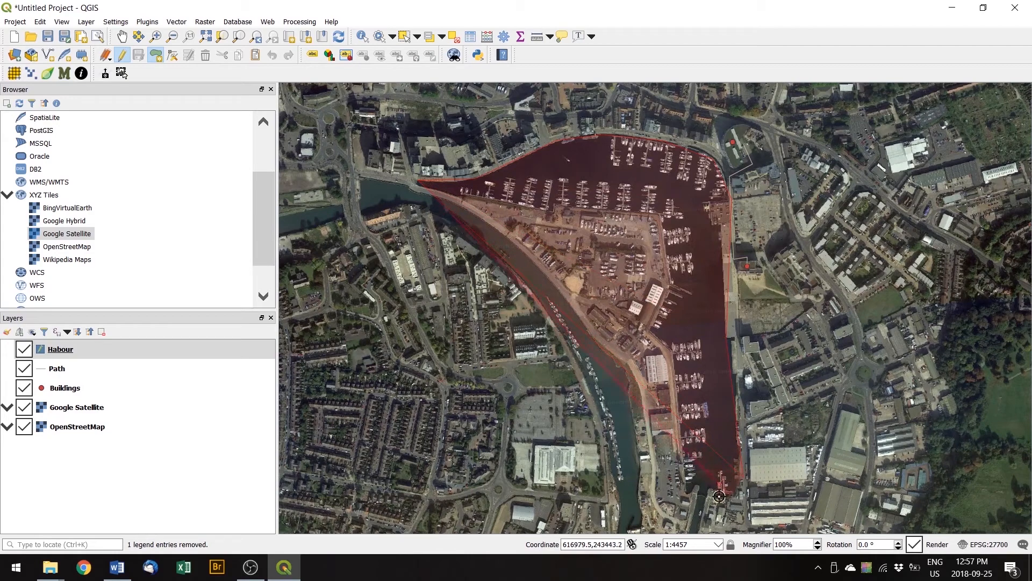
left_click(710, 436)
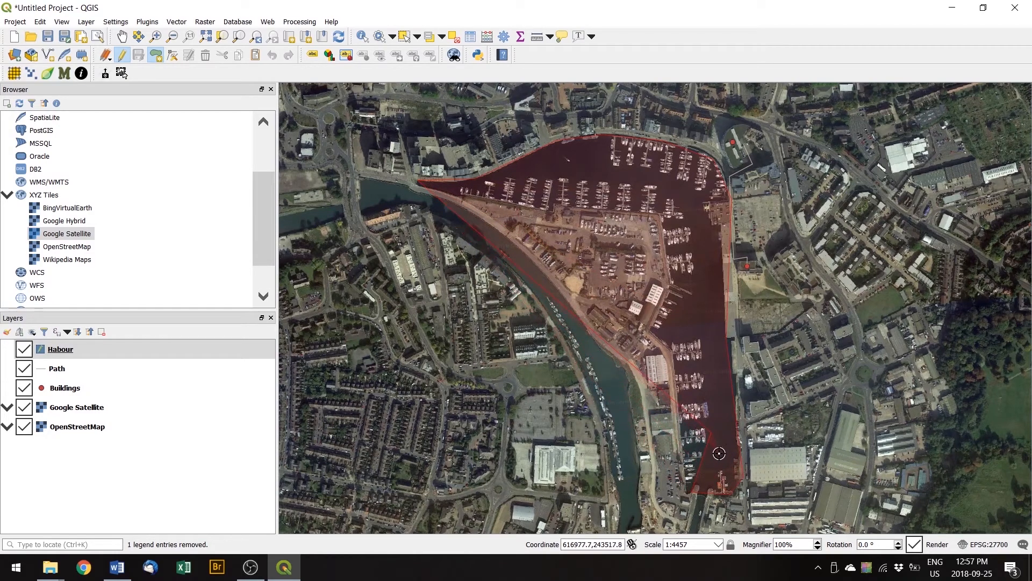
key("BackSpace")
key("BackSpace")
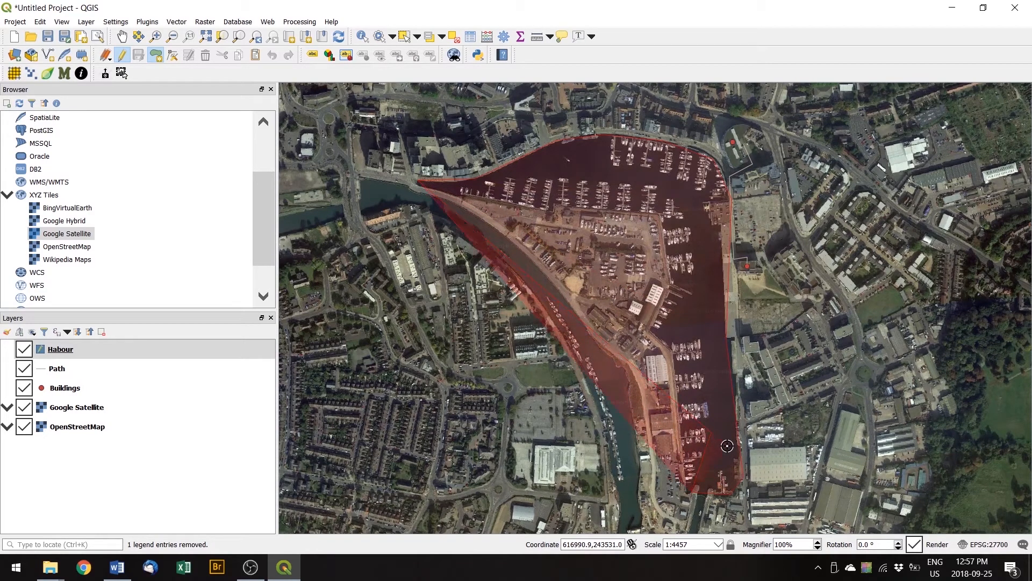
left_click(690, 490)
left_click(675, 345)
left_click(651, 328)
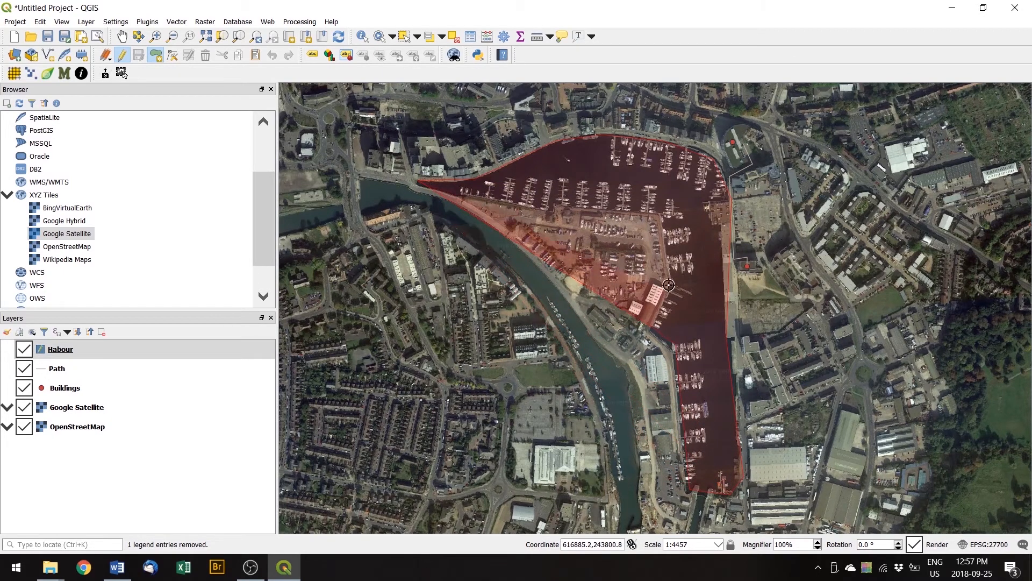
left_click(670, 281)
left_click(659, 214)
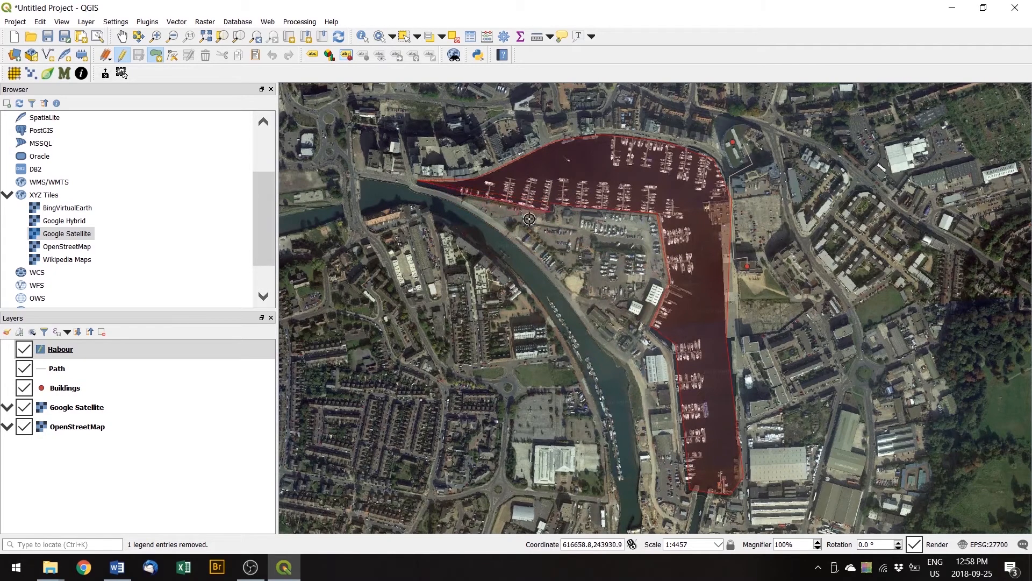
Finish the Habour polygon so it fills the marina's L-shaped water basin.
right_click(418, 184)
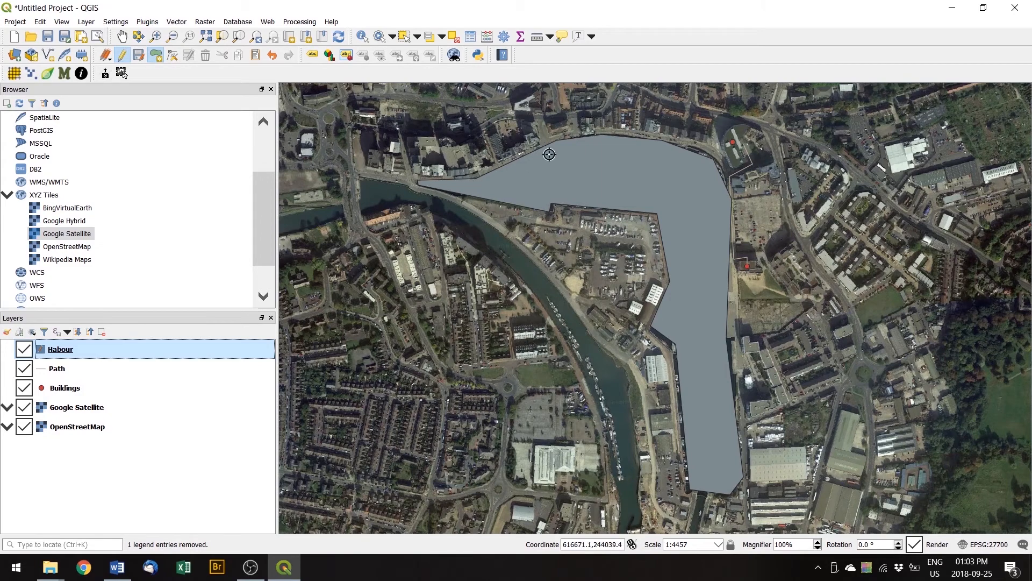
Open the Save Vector Layer dialog for the Habour layer via Export > Save Features As.
right_click(65, 354)
mouse_move(152, 400)
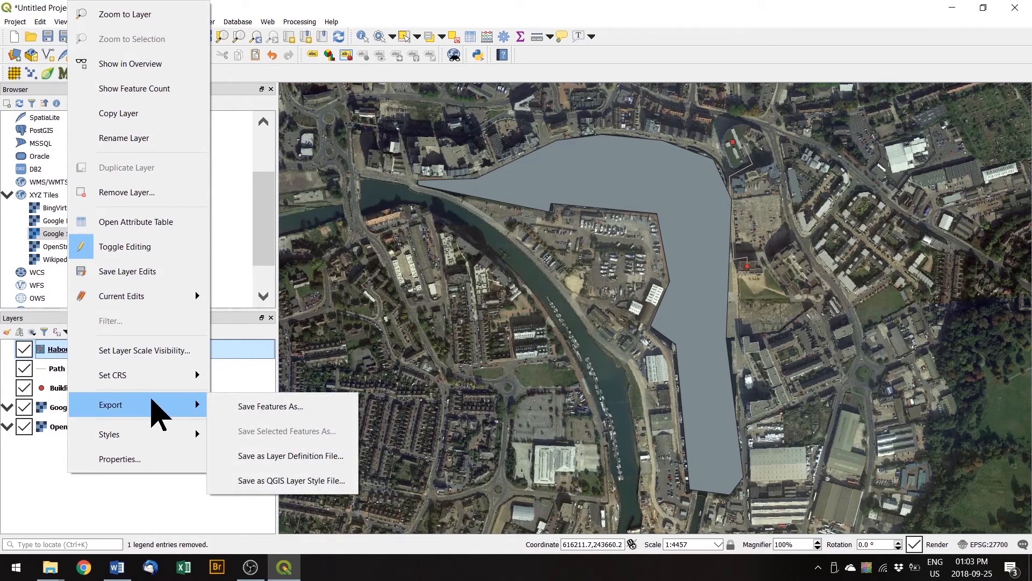
right_click(50, 350)
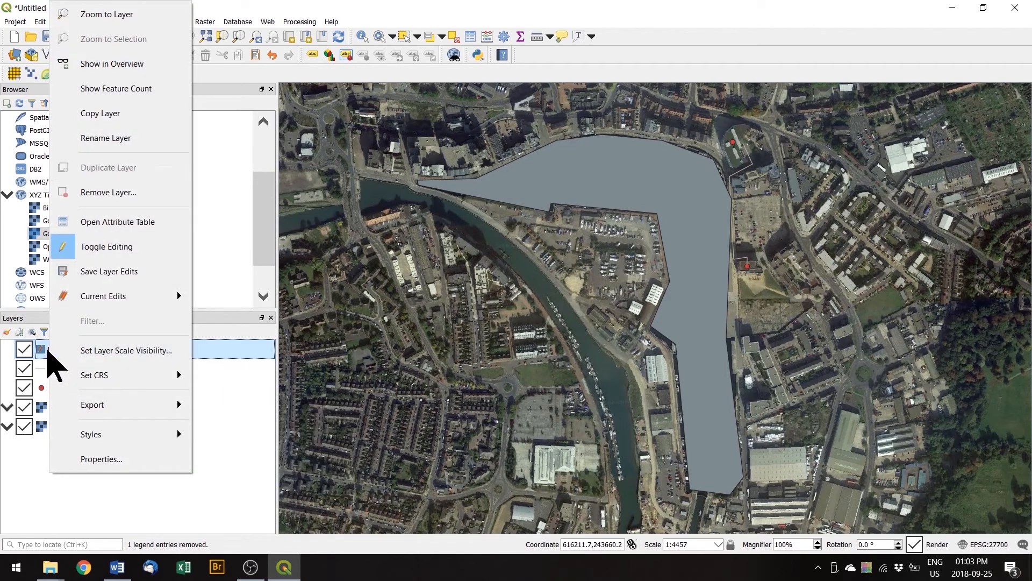
right_click(43, 350)
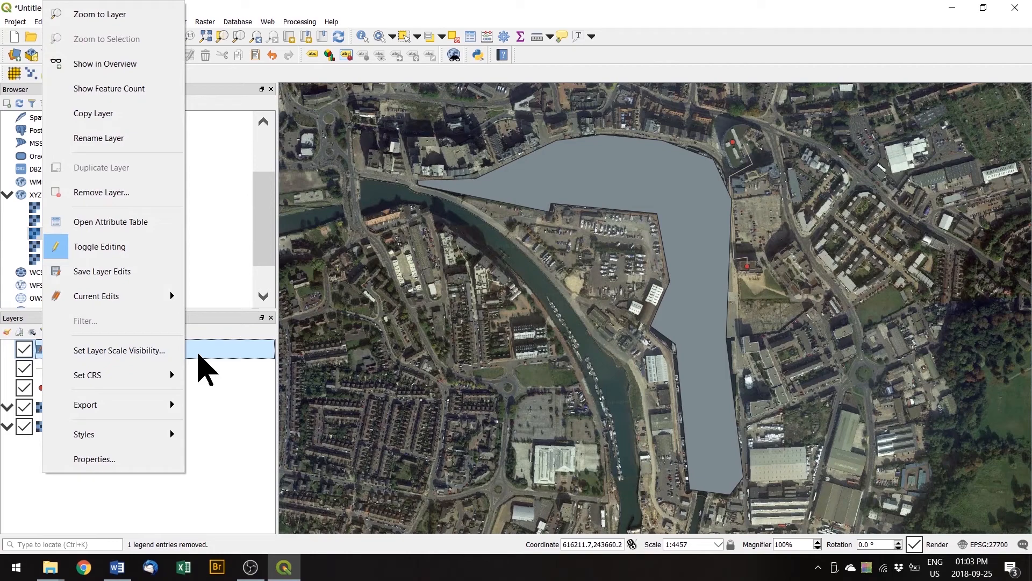
mouse_move(155, 405)
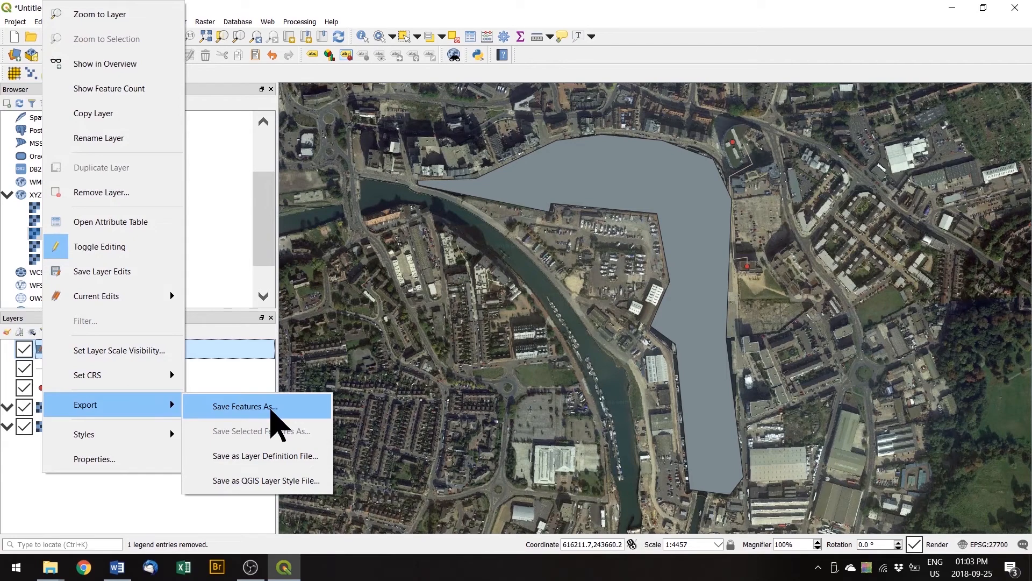
left_click(273, 422)
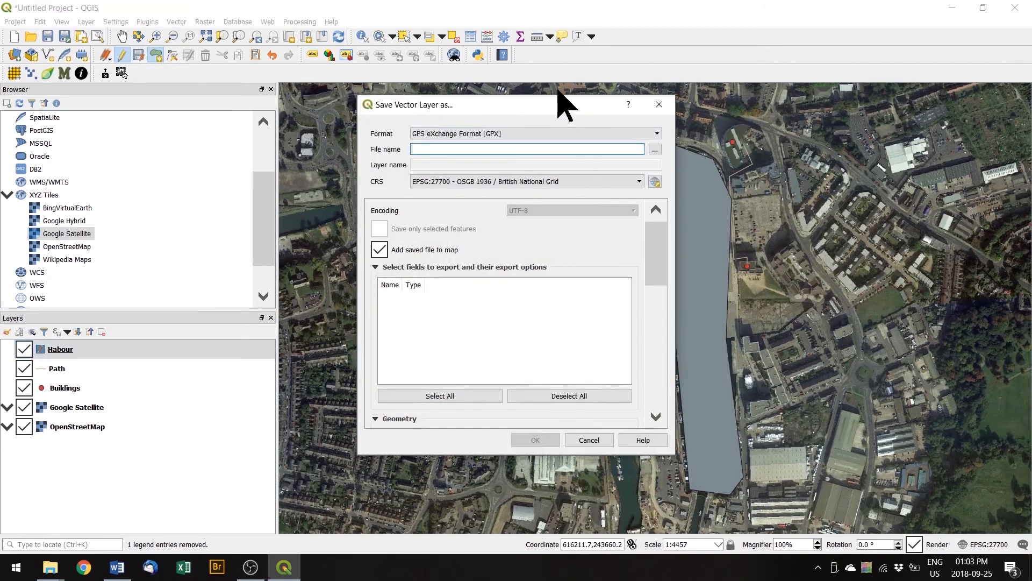
Export the Habour layer in GeoPackage format as Habour.gpkg in the QGISforEnvSci folder.
left_click(545, 135)
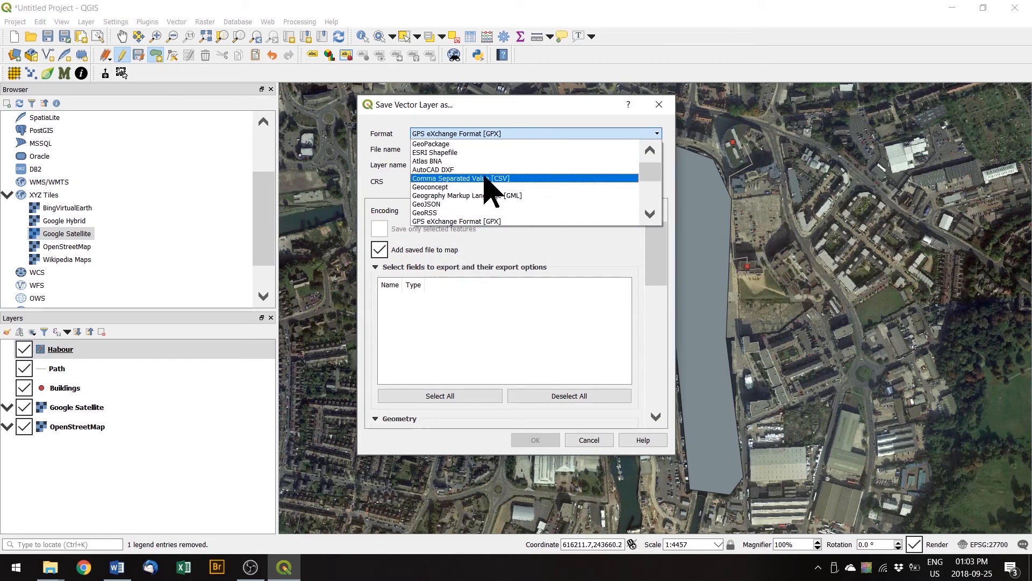
left_click(430, 152)
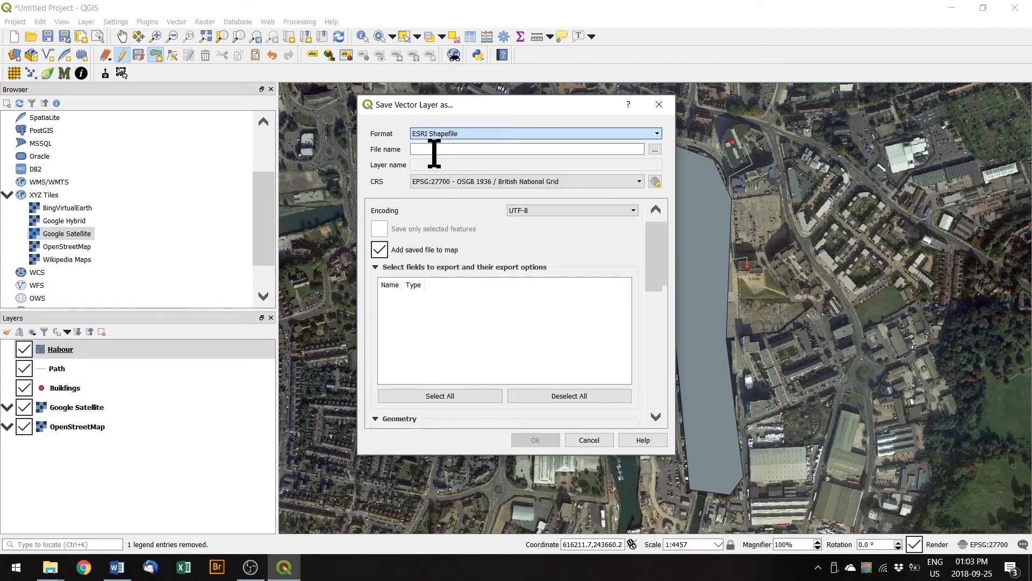
left_click(463, 134)
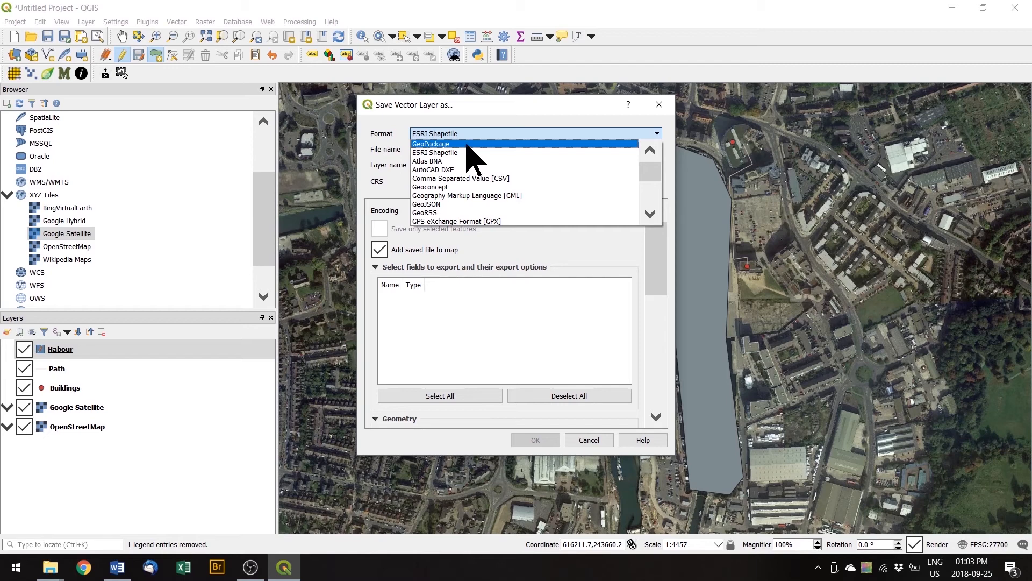
left_click(466, 144)
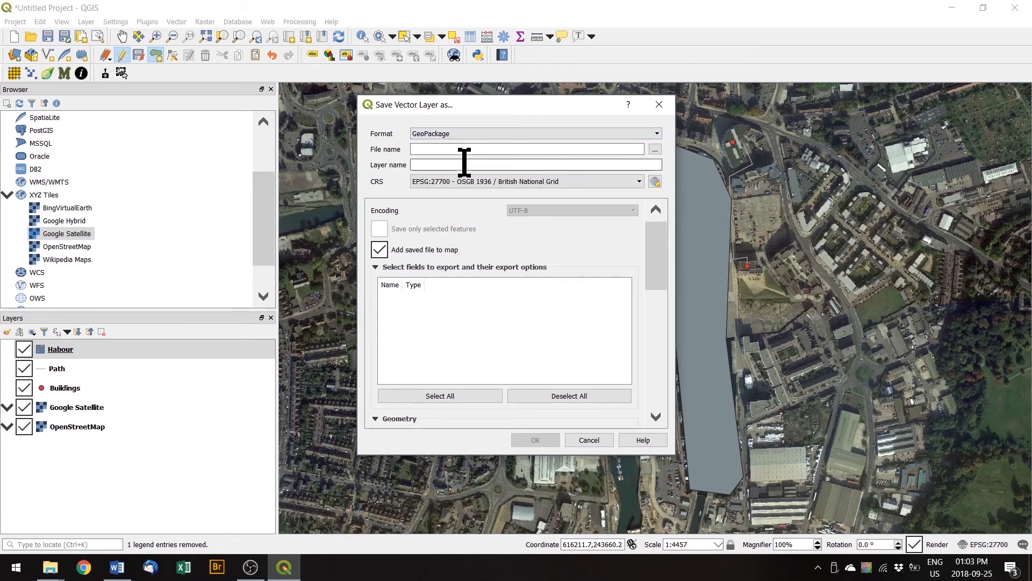
left_click(655, 150)
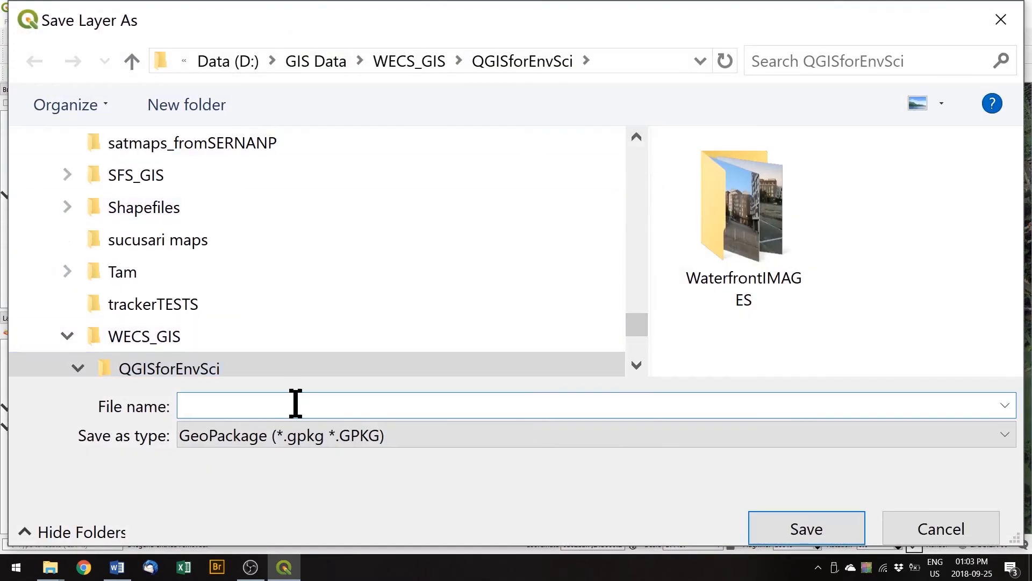
type("Ho")
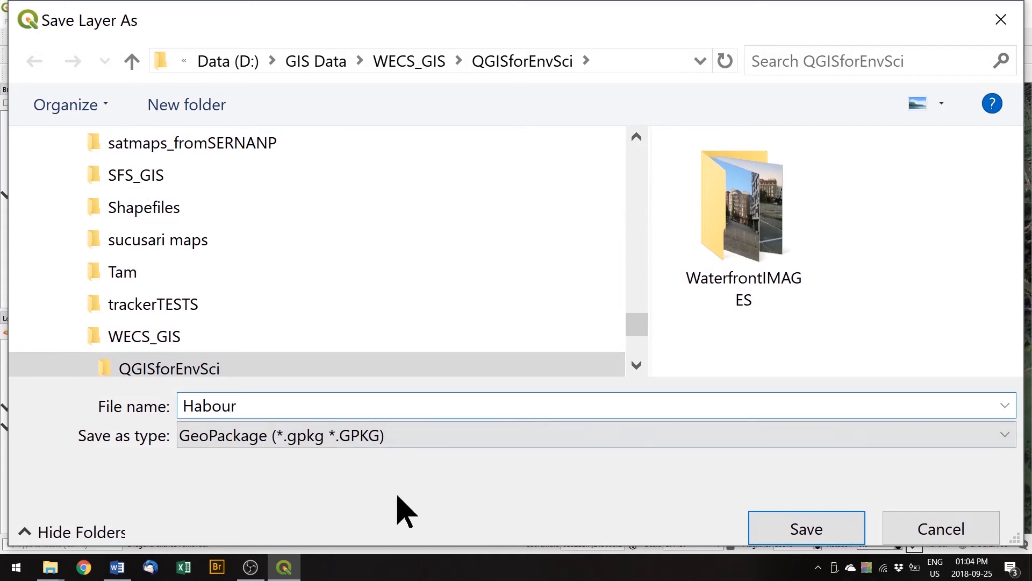
left_click(788, 531)
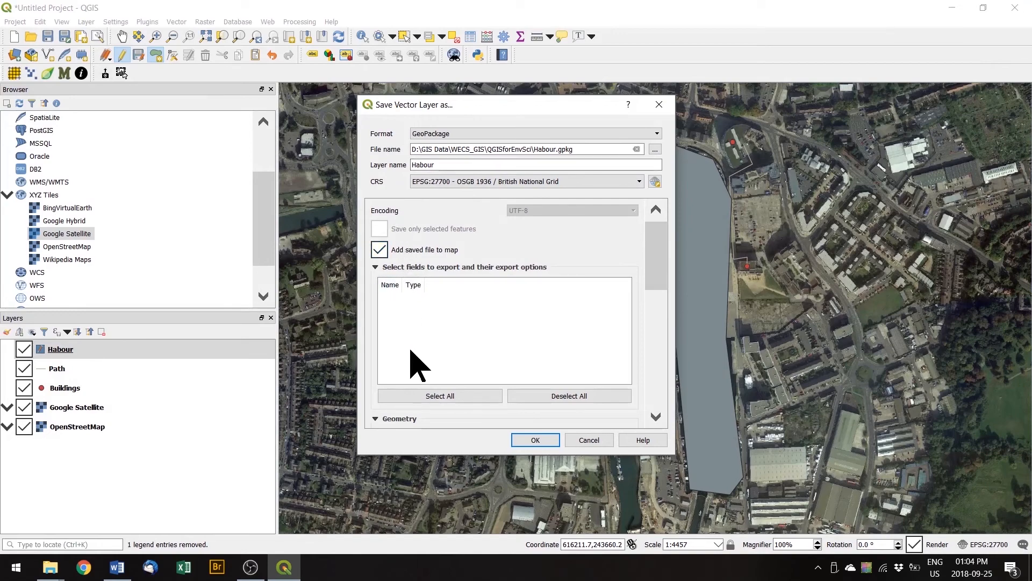
left_click(535, 439)
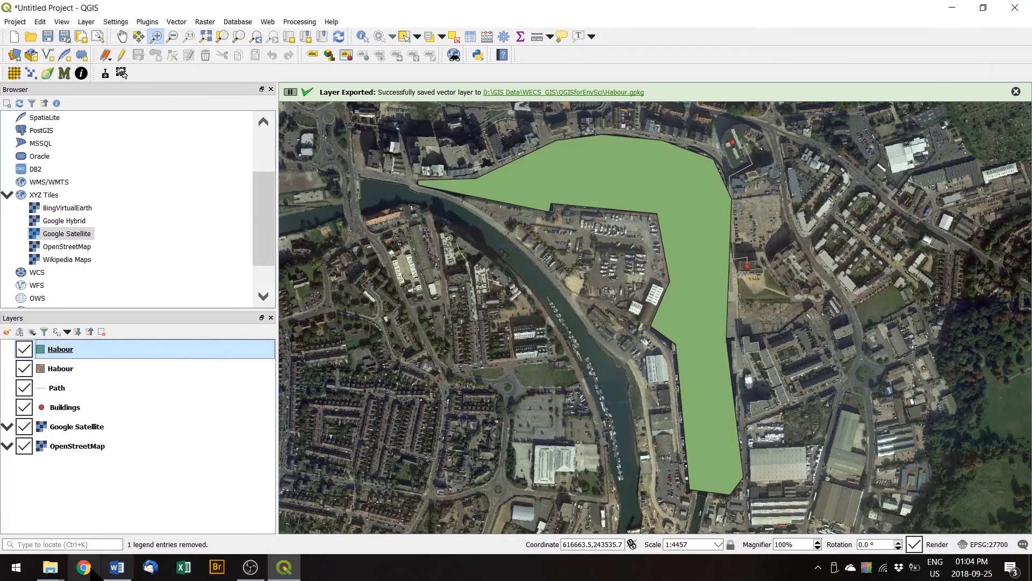
Remove the original temporary Habour layer from the project.
mouse_move(54, 568)
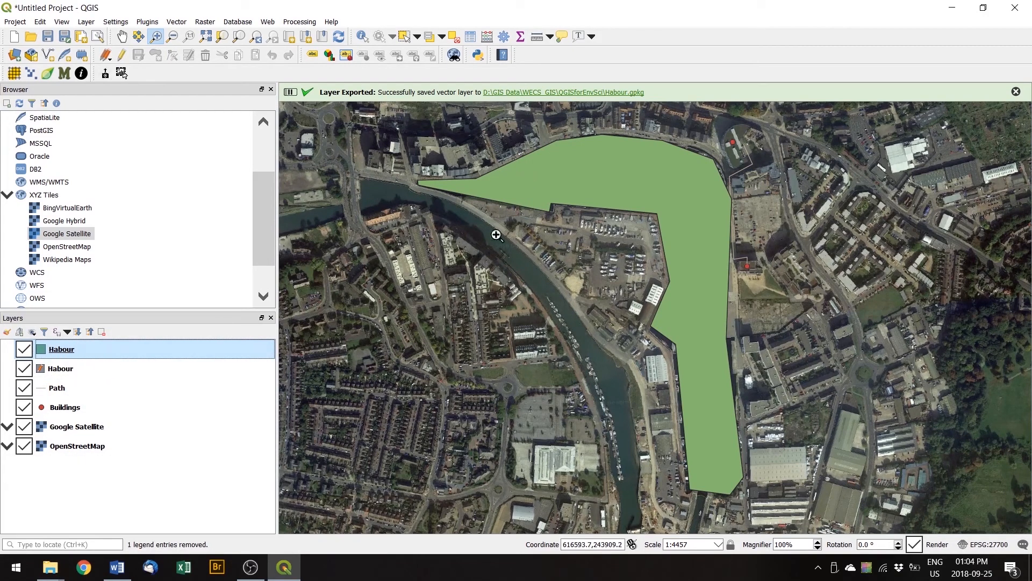
left_click(54, 370)
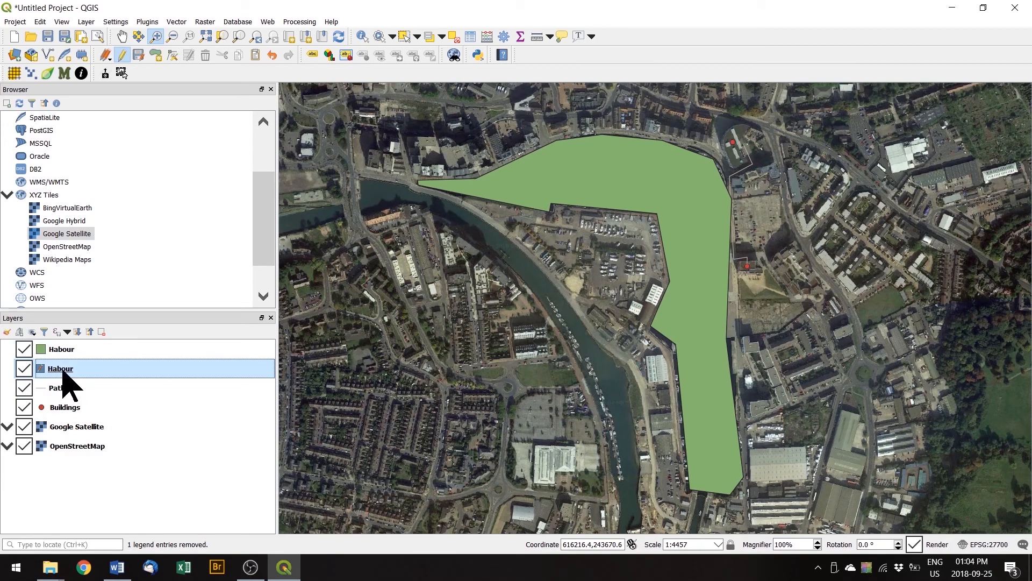
right_click(64, 377)
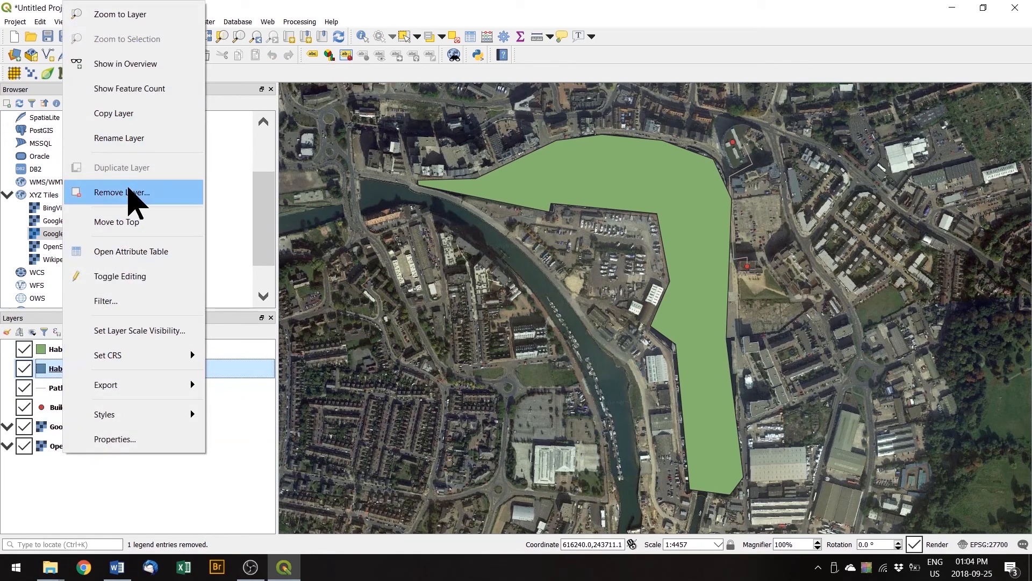
left_click(129, 193)
left_click(489, 297)
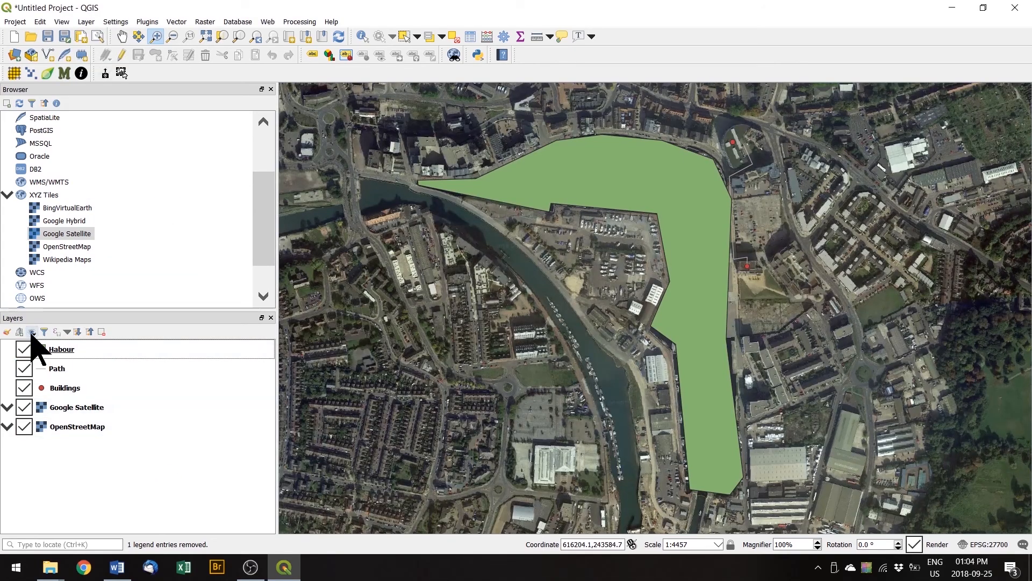
Toggle the exported Habour layer's visibility off and on, then switch to File Explorer.
left_click(26, 348)
left_click(25, 349)
left_click(50, 568)
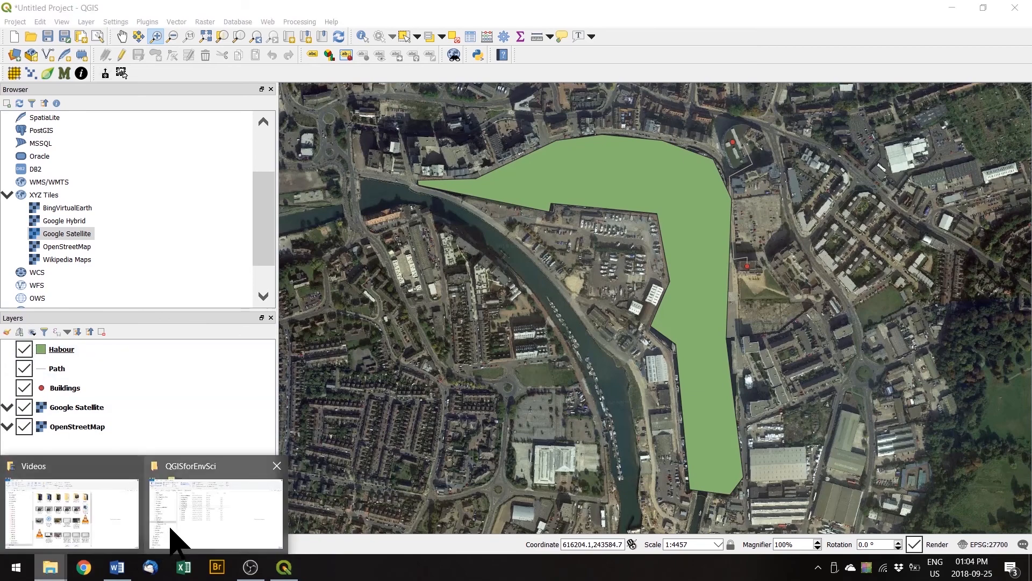
In the QGISforEnvSci folder, select Habour.gpkg together with its gpkg-shm and gpkg-wal files.
left_click(215, 514)
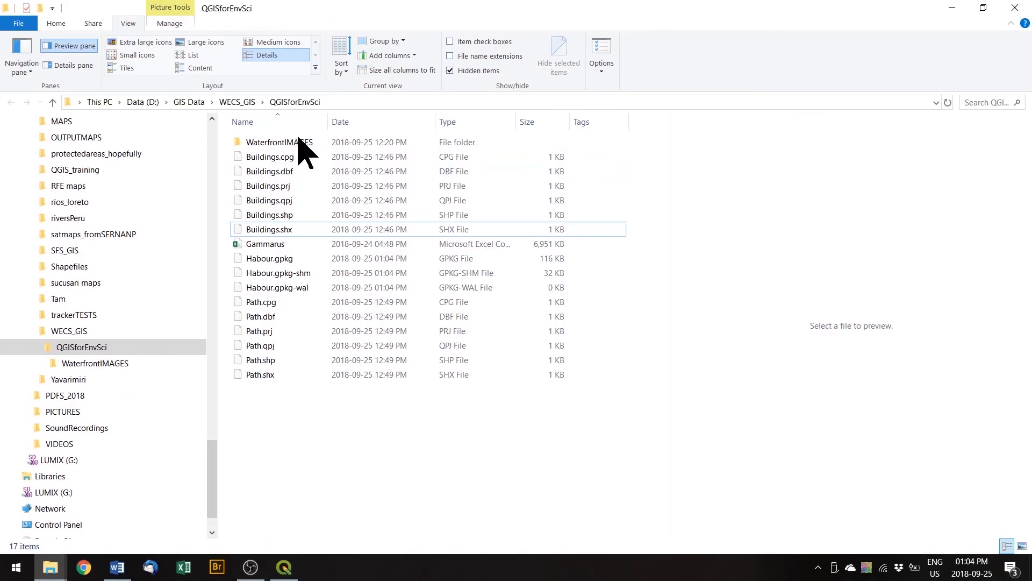
left_click(288, 263)
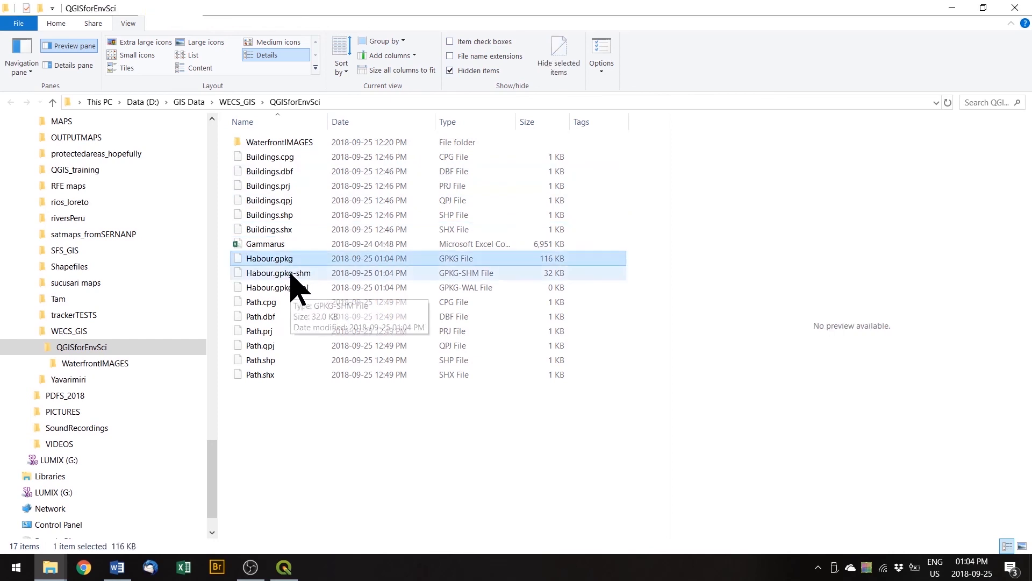
left_click(293, 290, "shift")
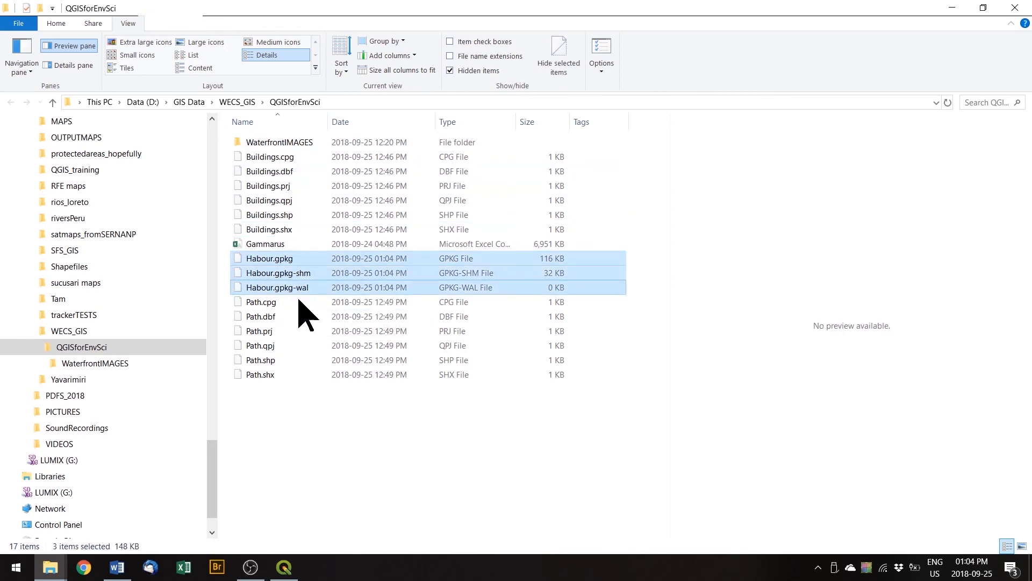